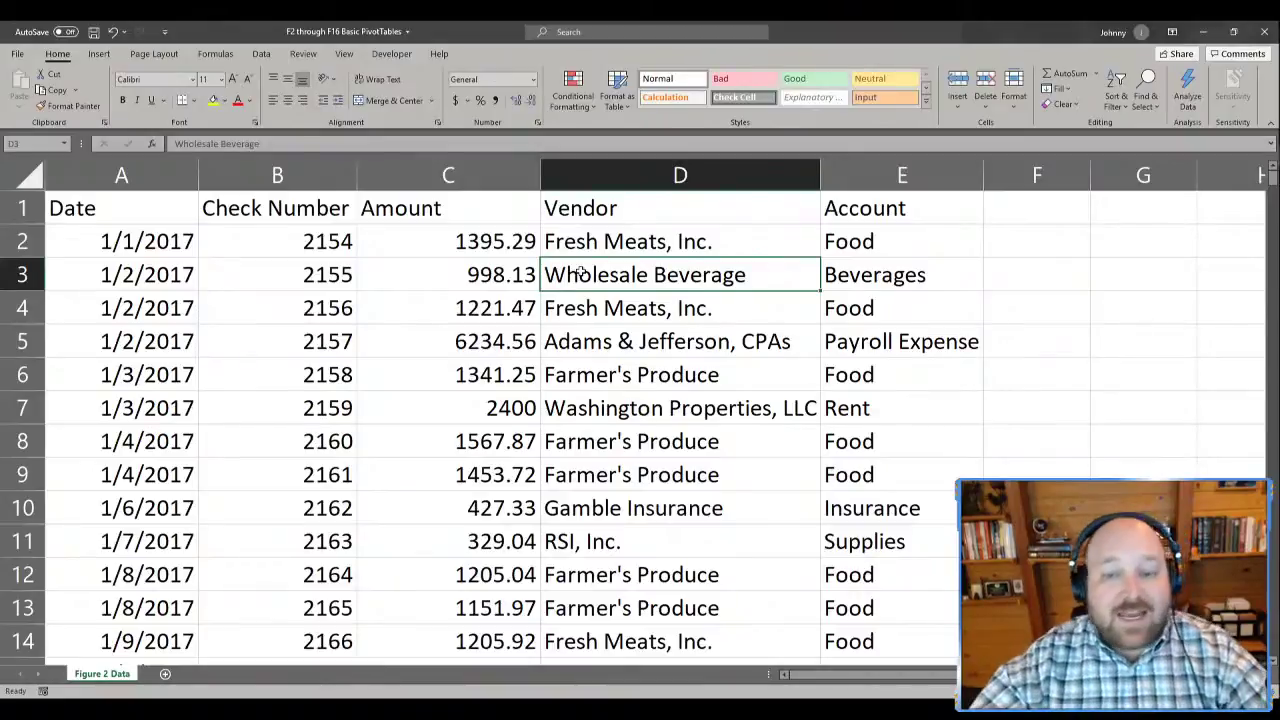
- Create a PivotTable on a new worksheet from the range $A$1:$E$431 of the Figure 2 Data sheet
drag(140, 245, 300, 472)
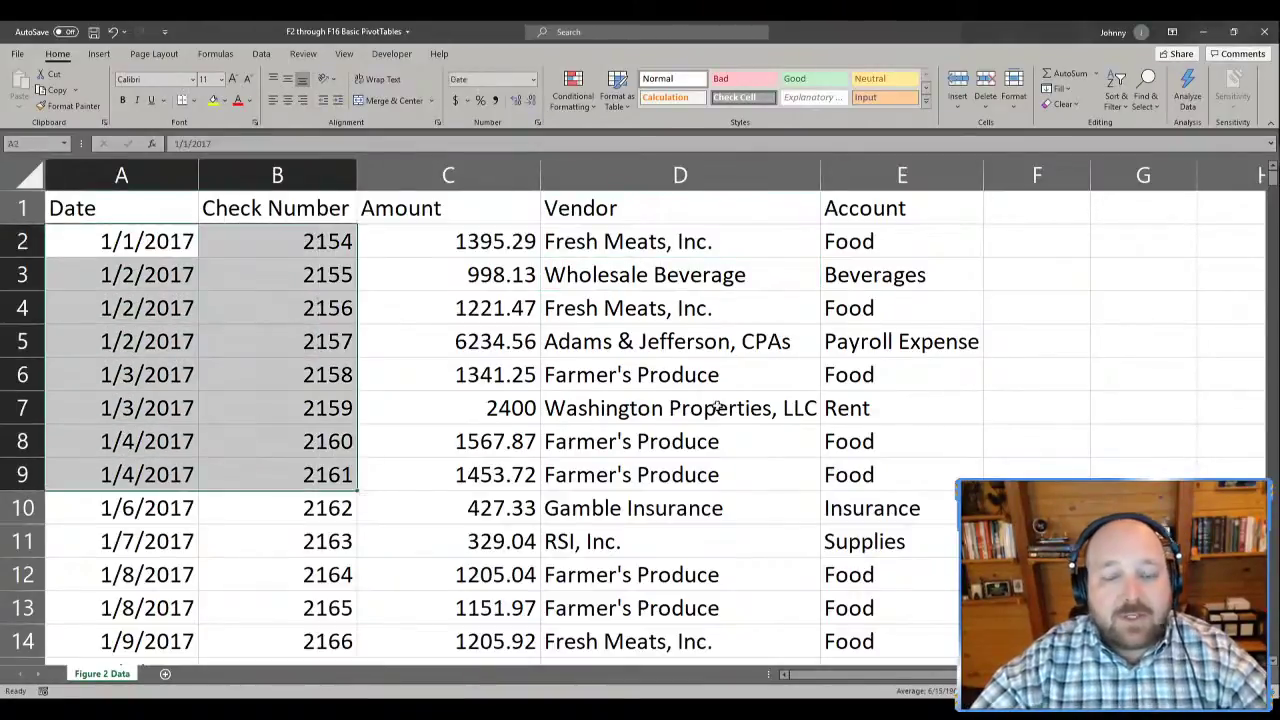
click(717, 406)
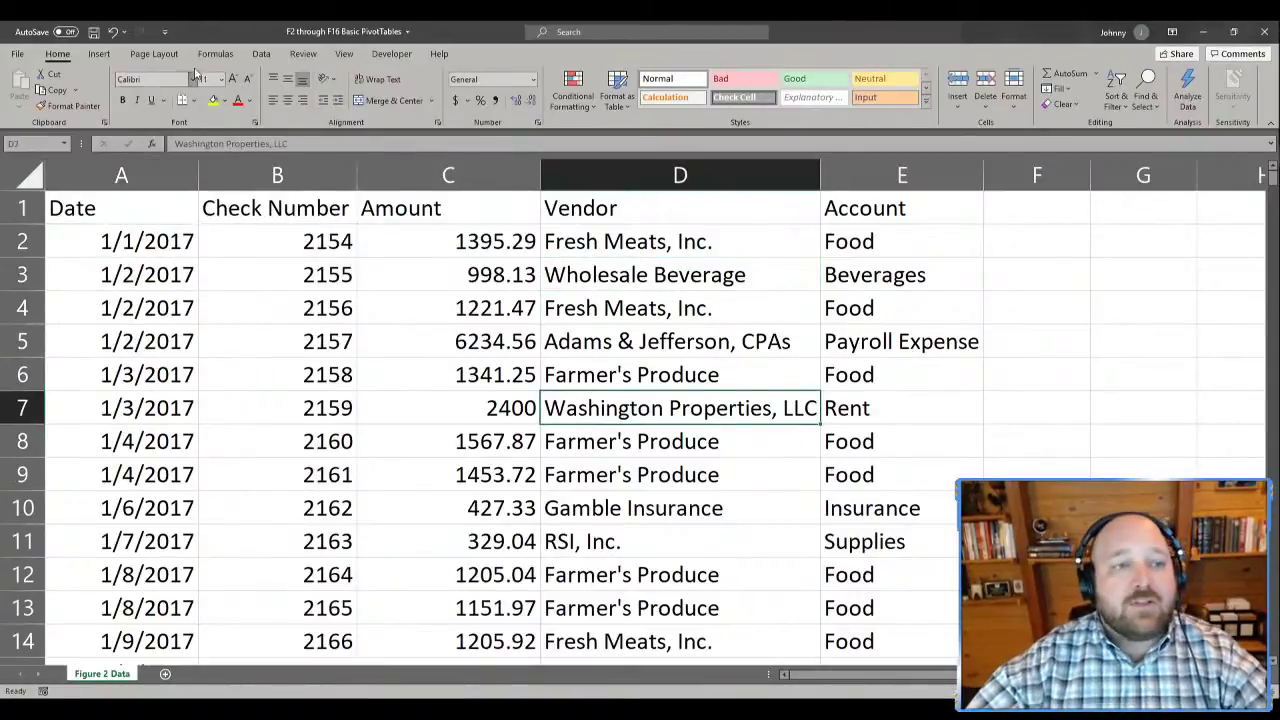
click(90, 58)
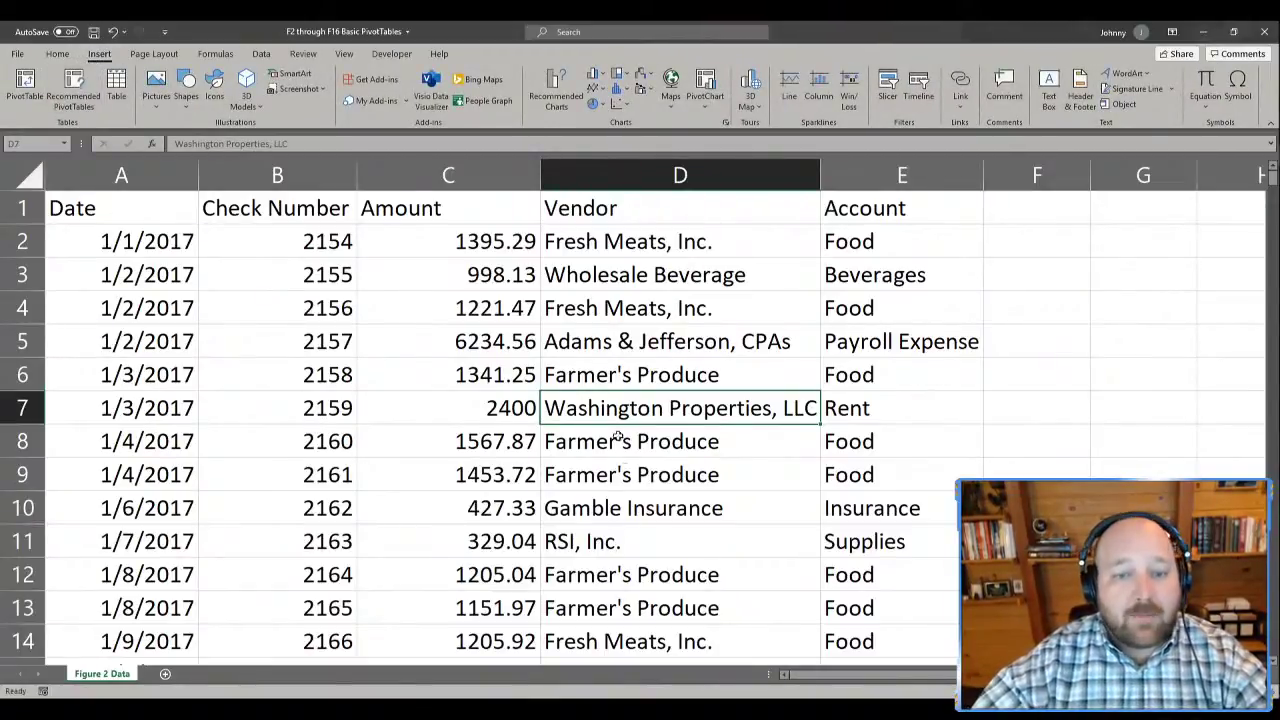
click(466, 310)
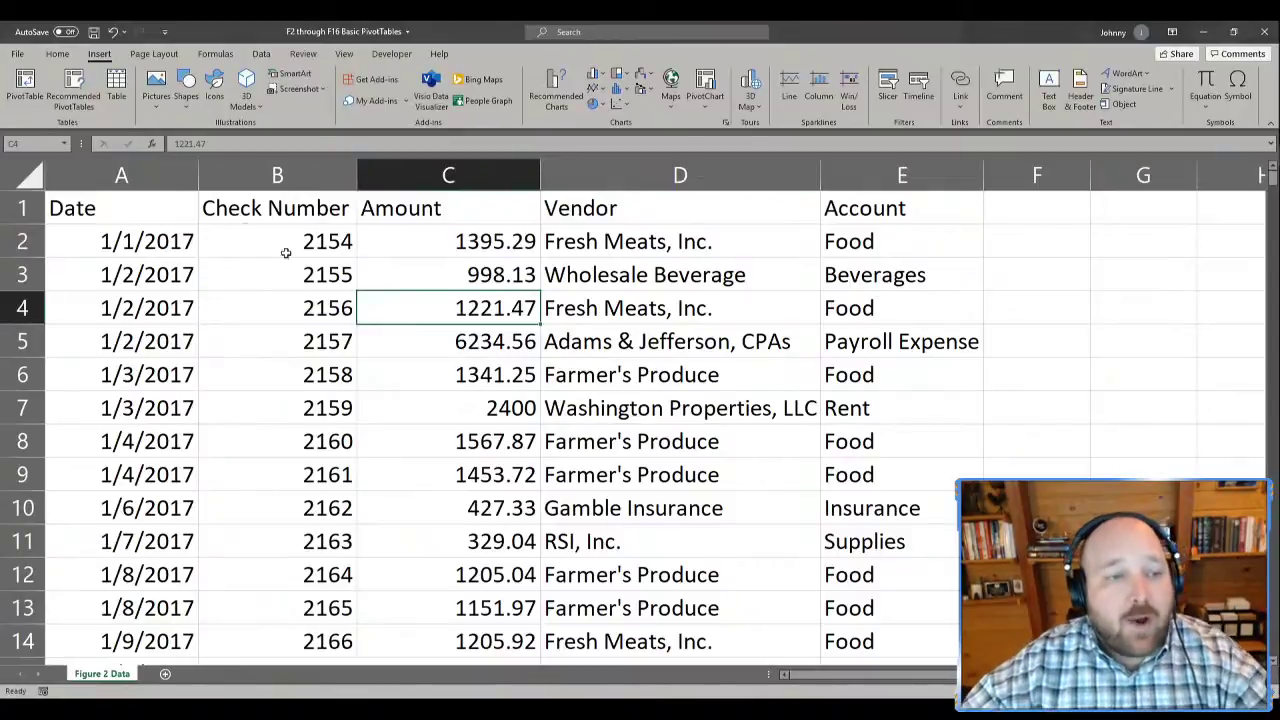
click(28, 92)
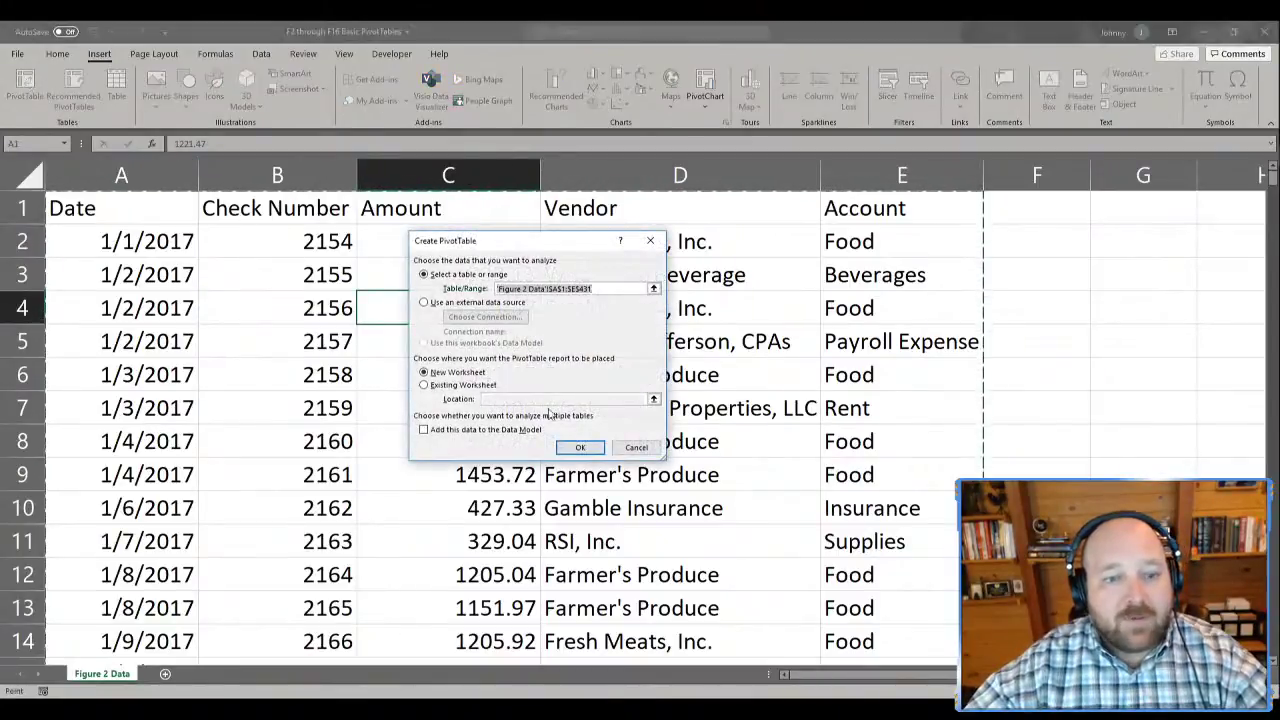
click(576, 447)
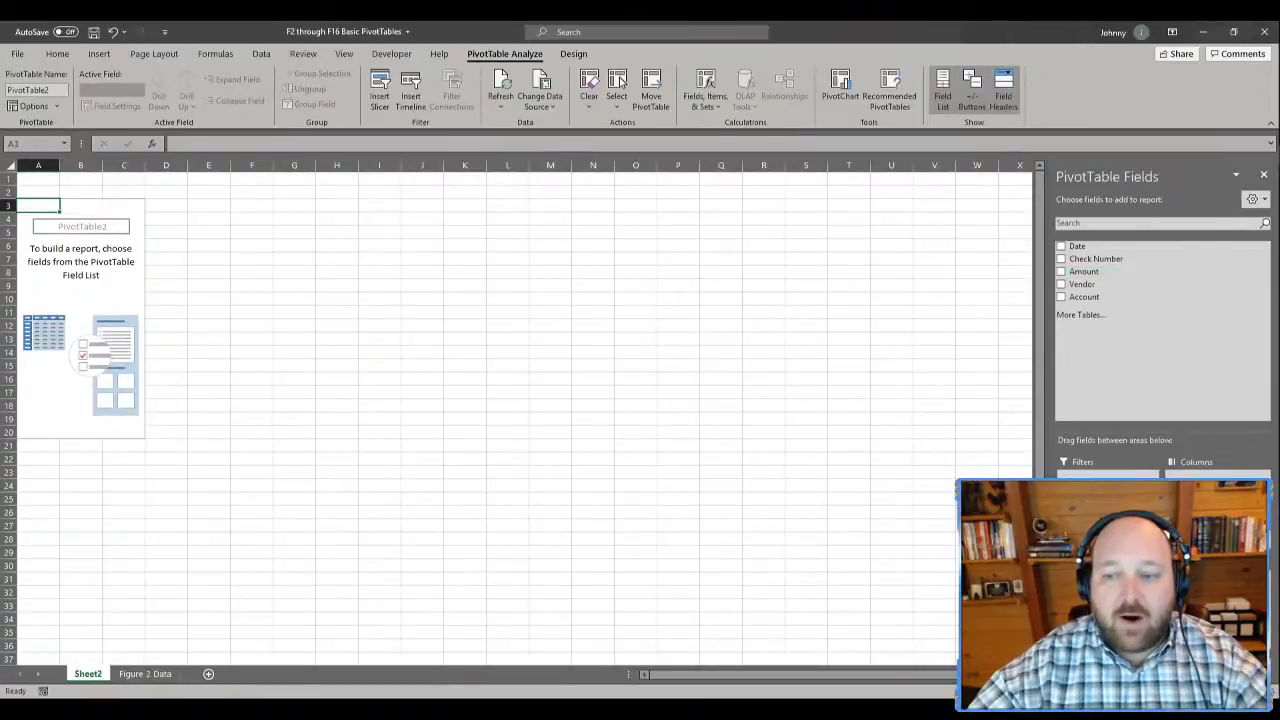
- Build the PivotTable to sum Amount, with Vendor as rows and Date as columns
click(1083, 271)
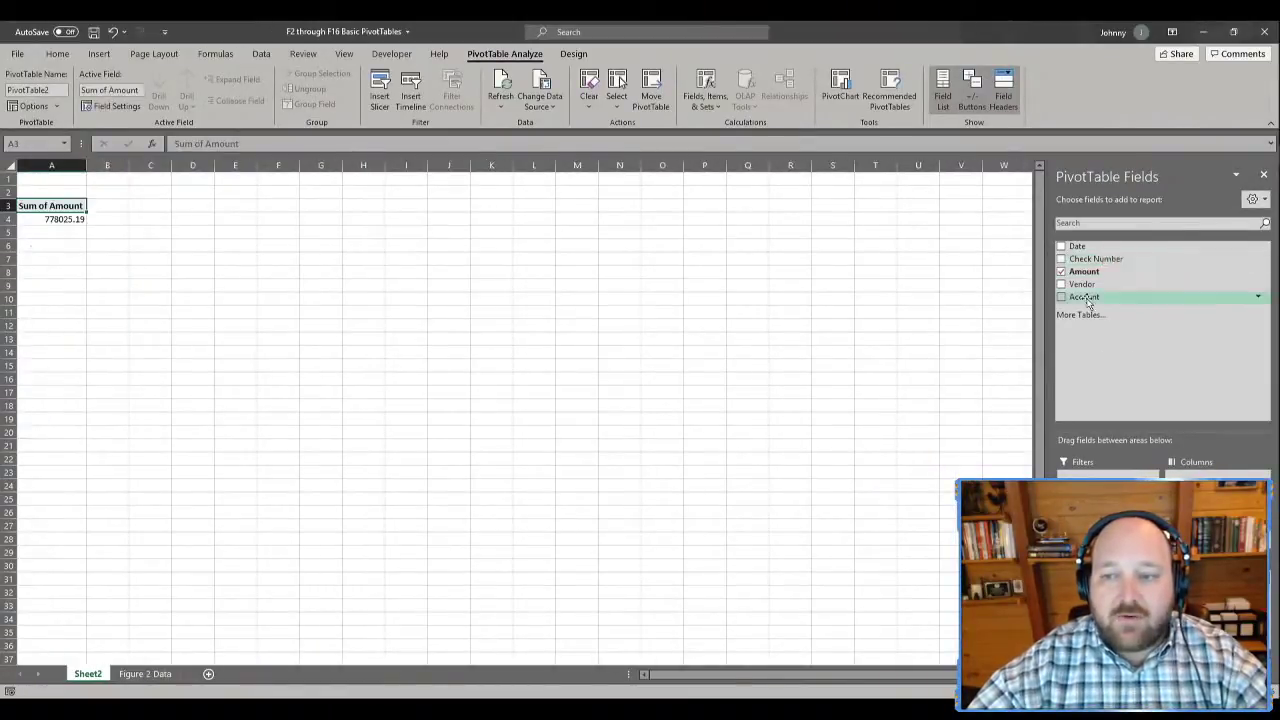
click(1081, 284)
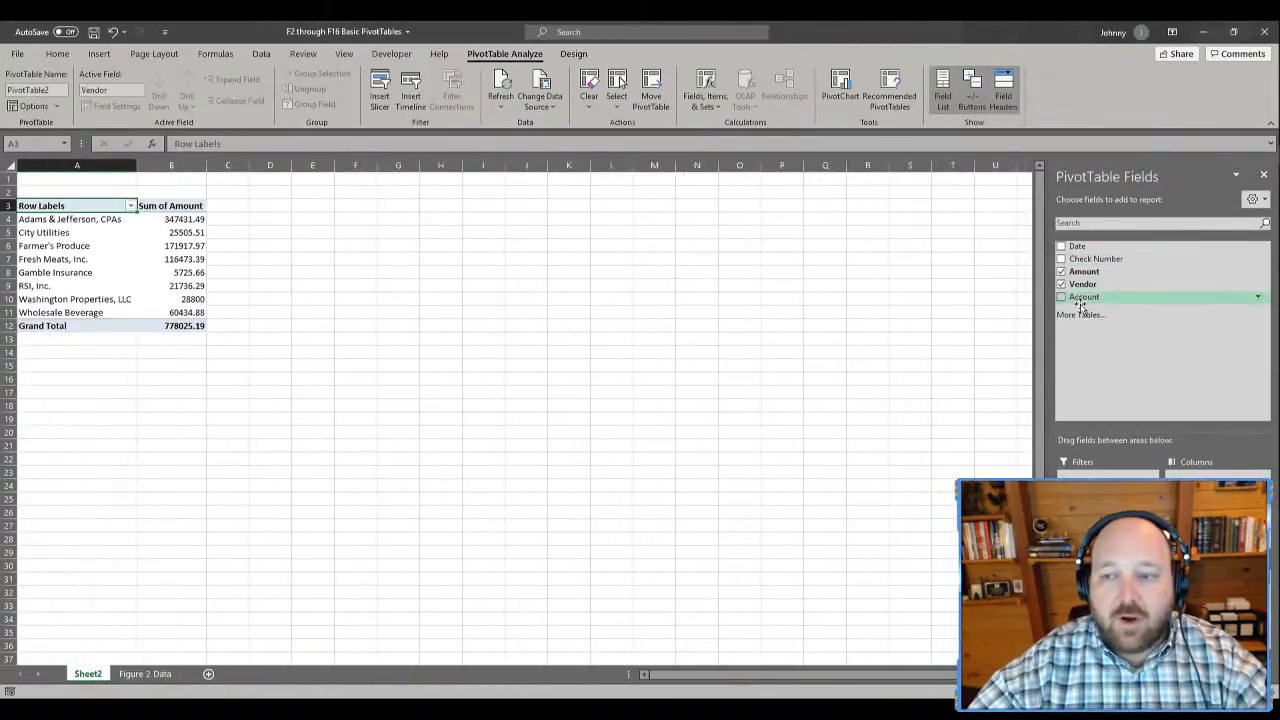
click(1076, 246)
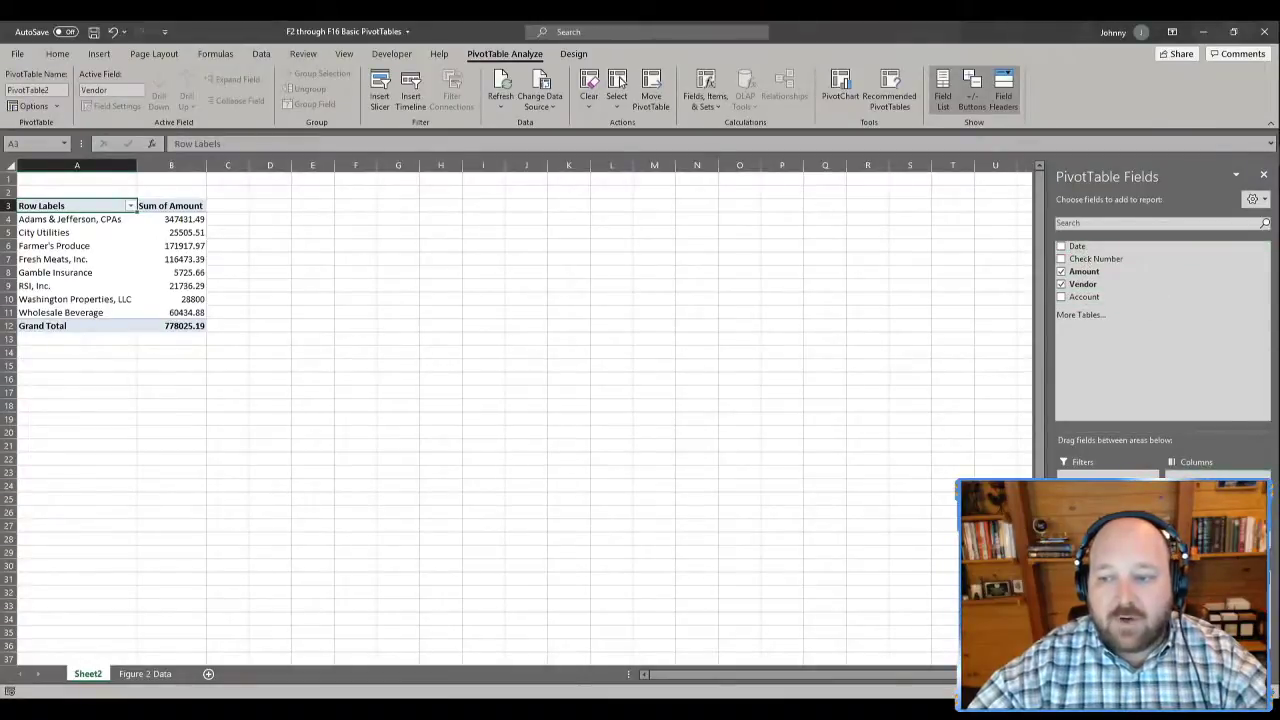
ctrl+scroll(565, 345, up, 3)
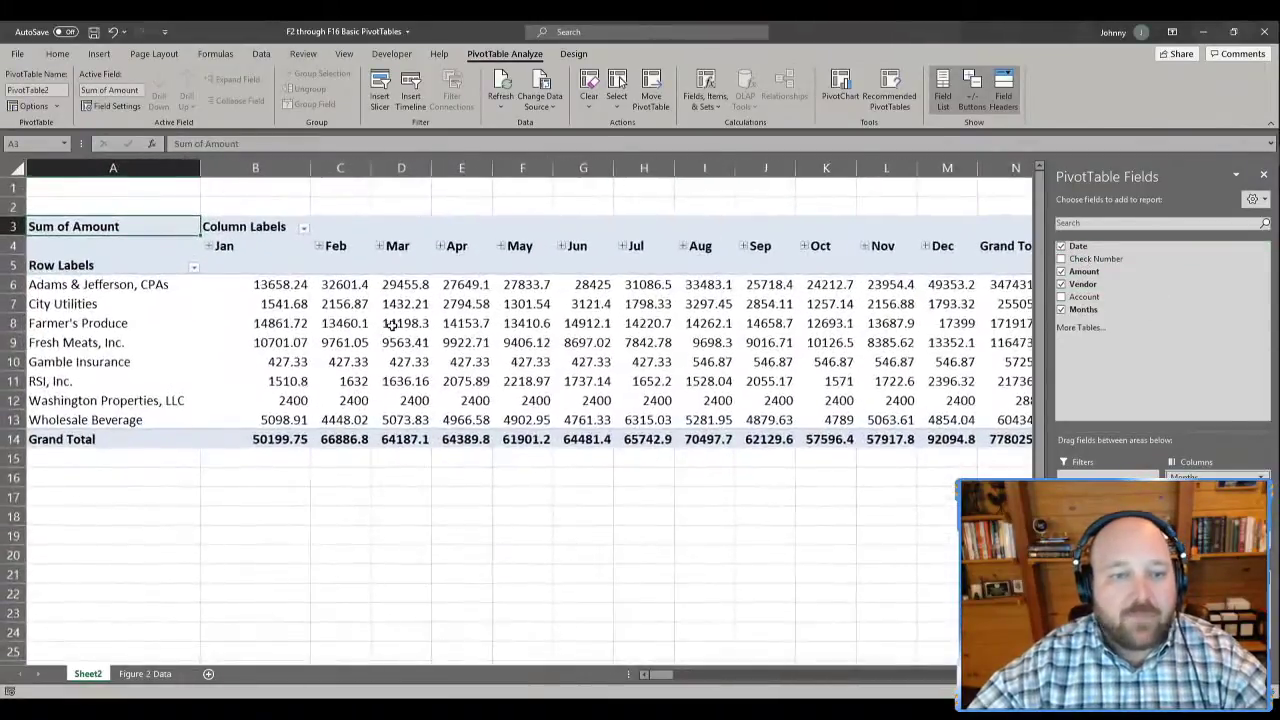
click(384, 338)
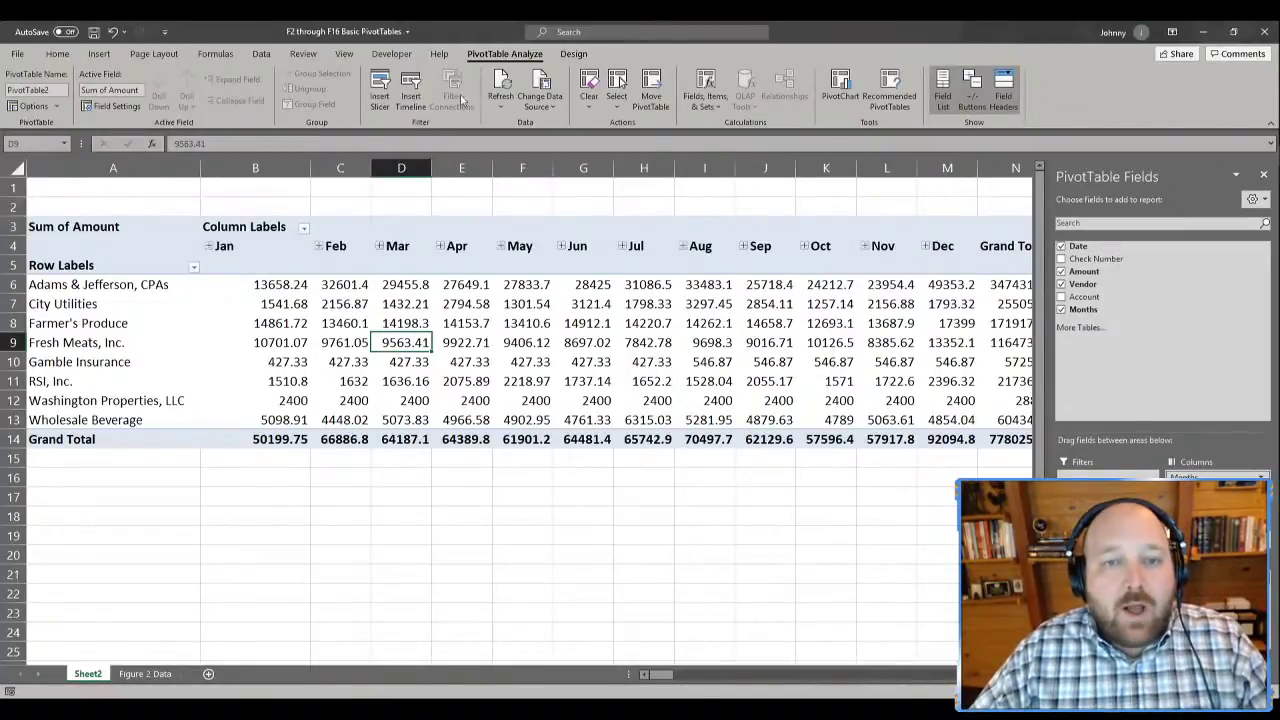
click(540, 340)
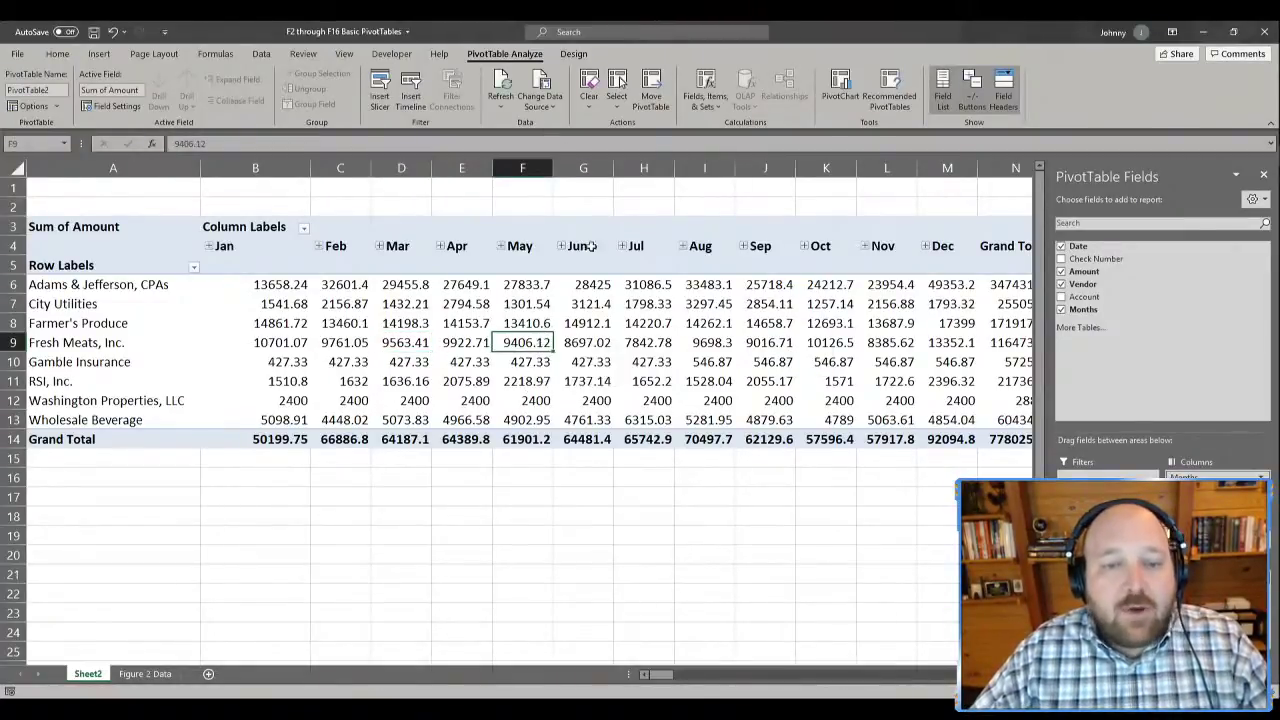
- Compare the PivotTable's source range with the last data row and try extending the range to $E$432
click(540, 82)
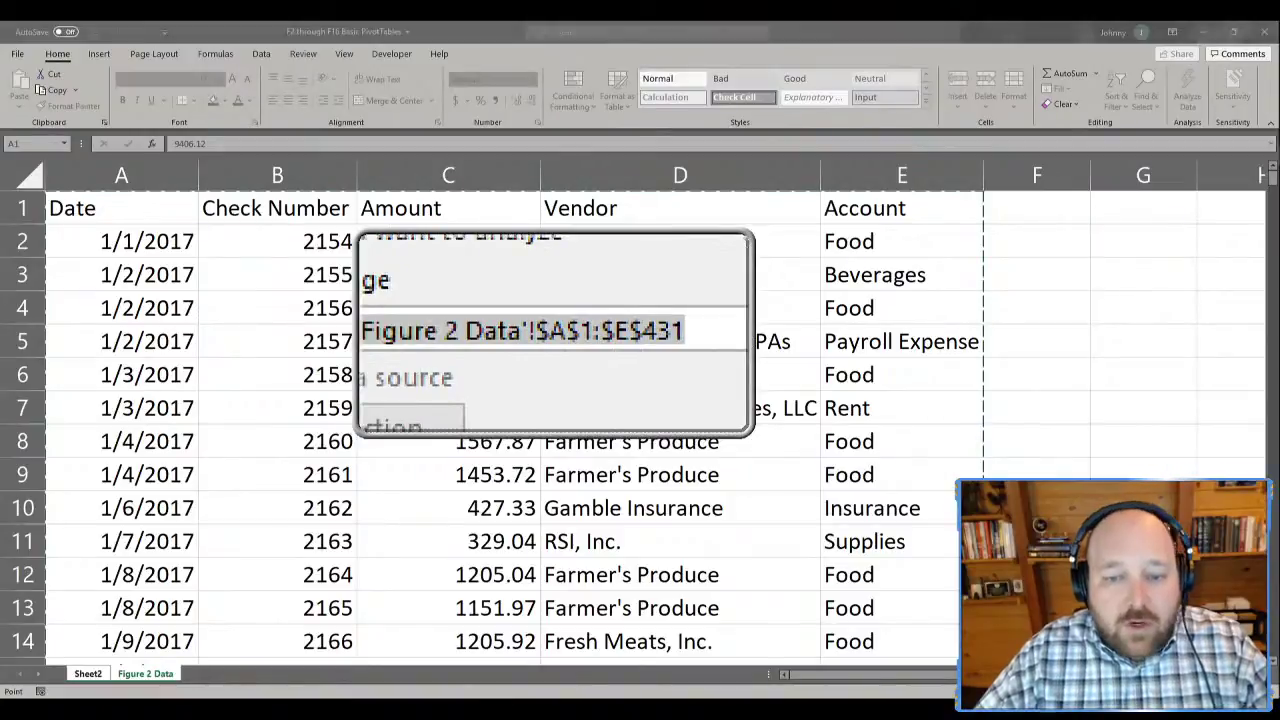
scroll(727, 453, down, 13)
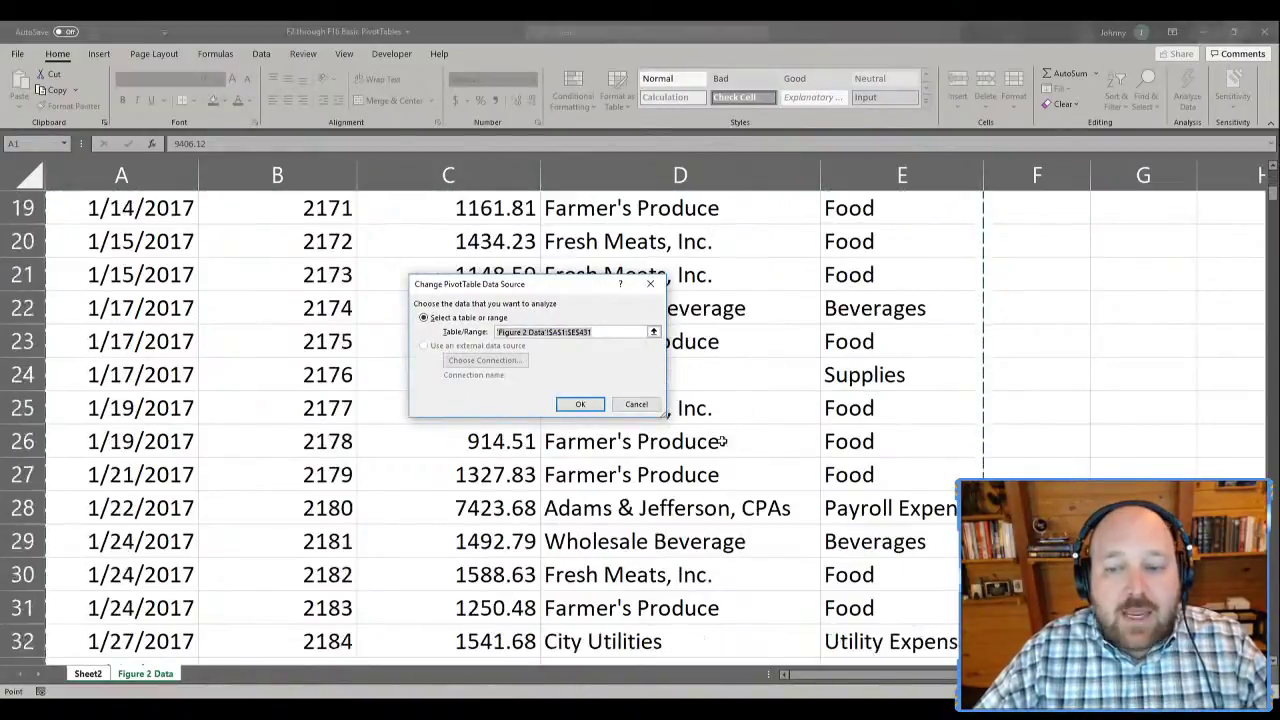
scroll(727, 453, down, 20)
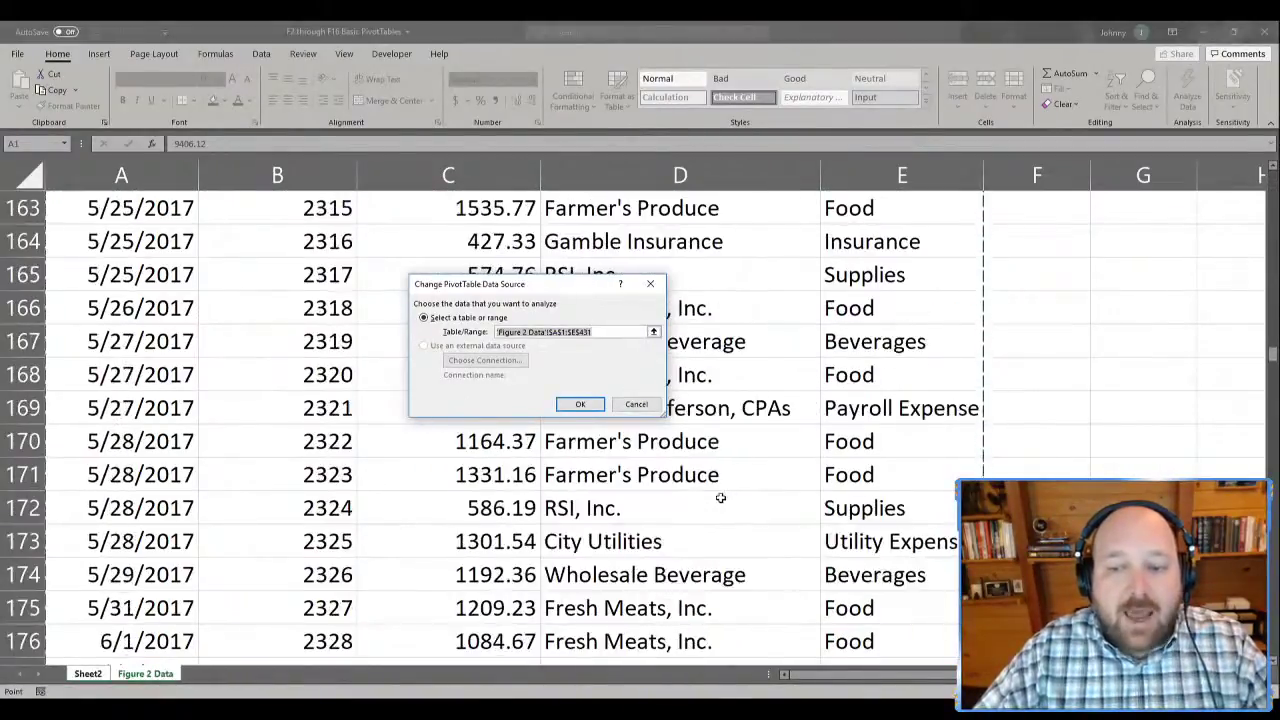
scroll(719, 497, down, 20)
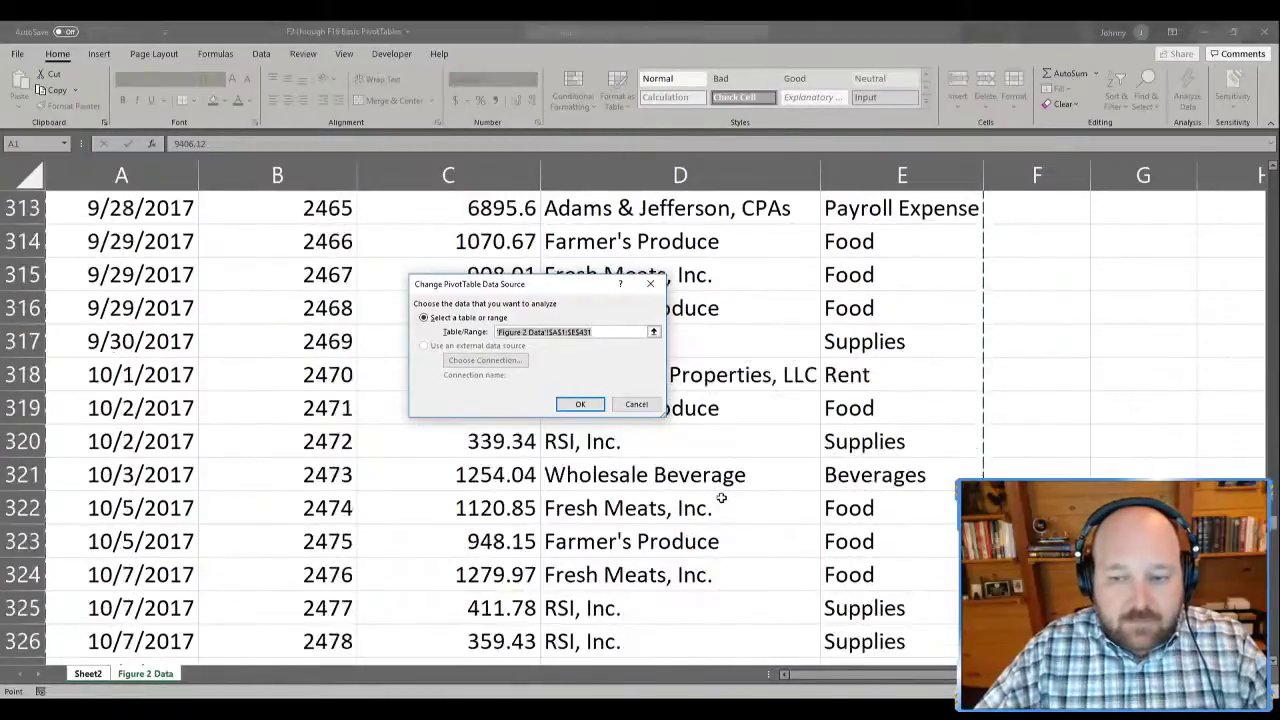
scroll(721, 497, down, 20)
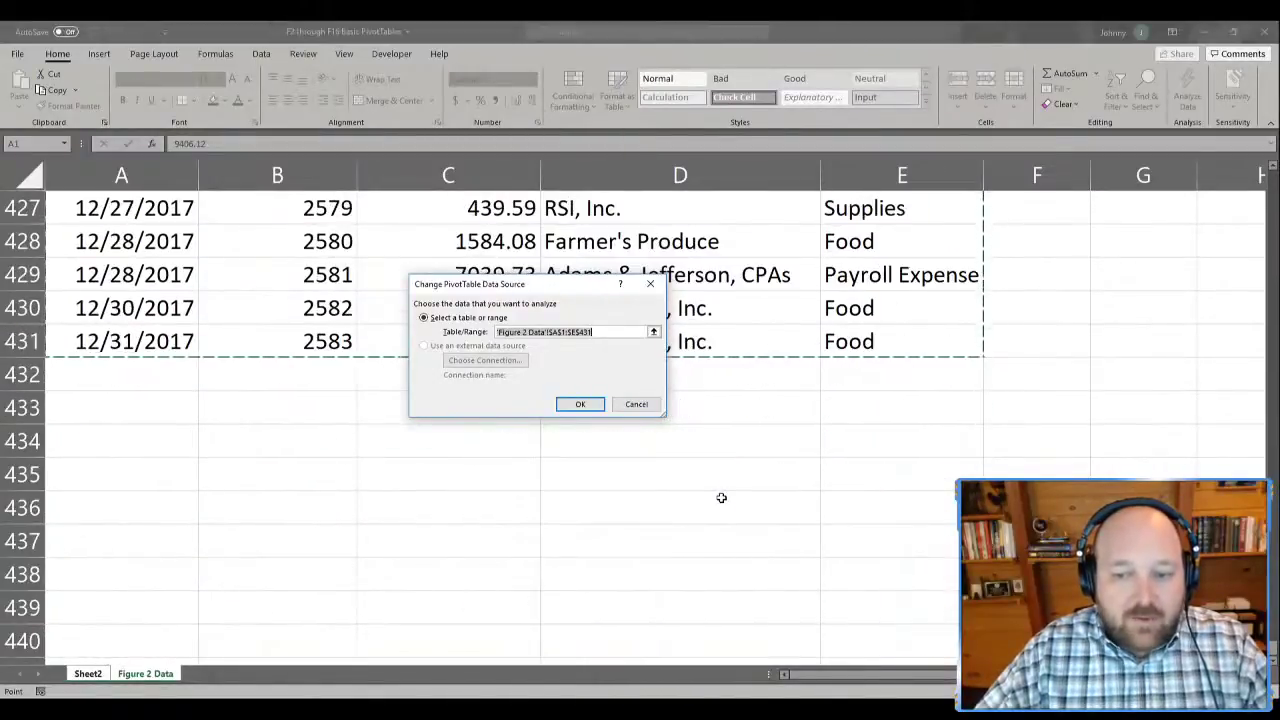
click(588, 331)
click(594, 331)
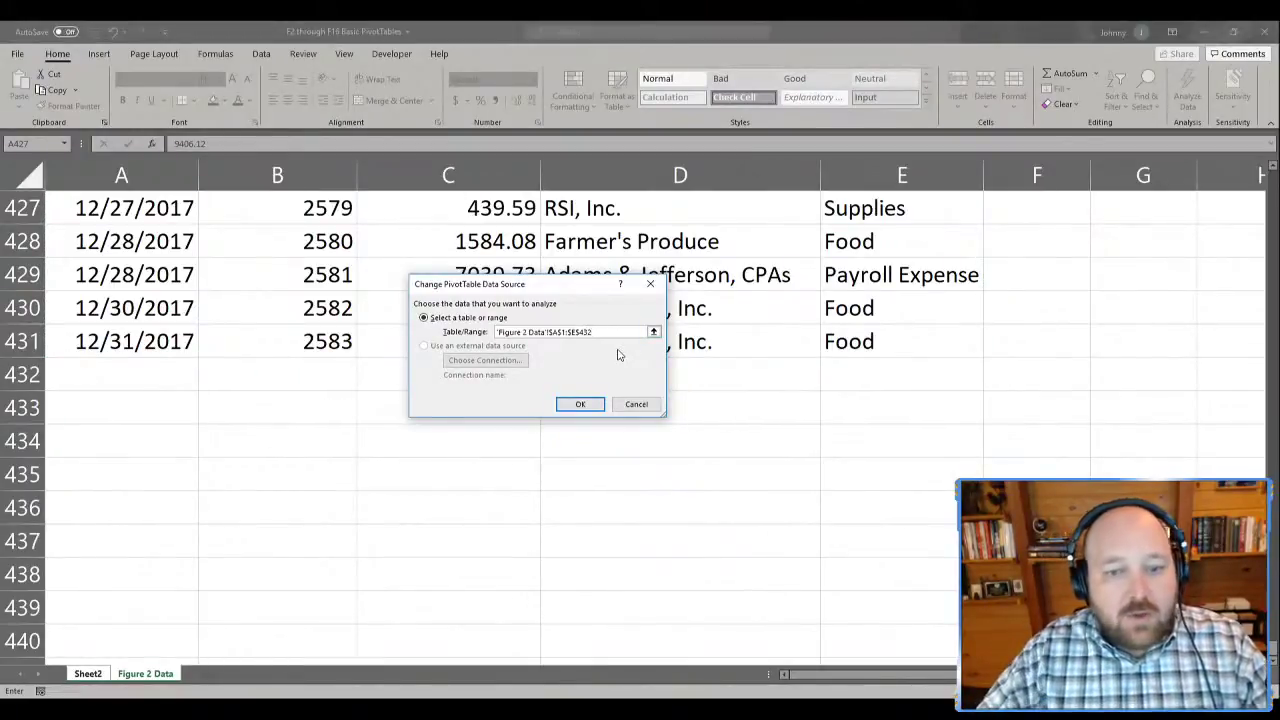
click(637, 404)
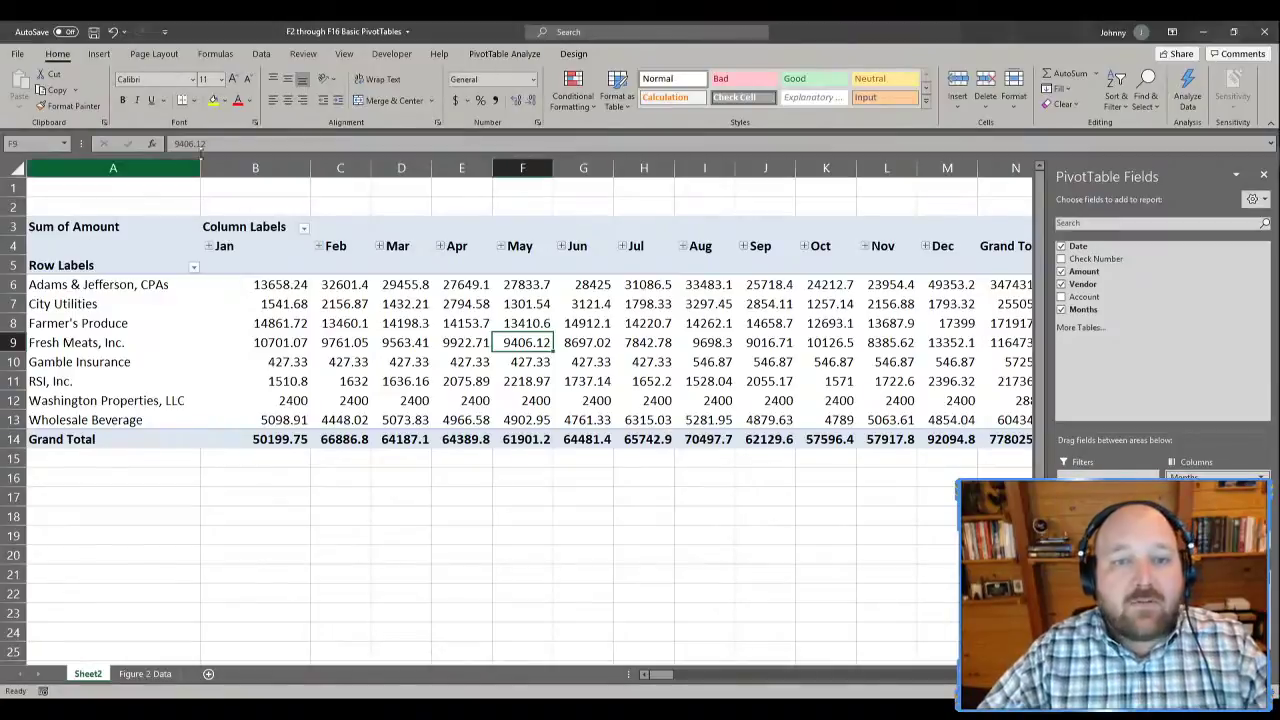
- Delete the worksheet that holds the PivotTable, Sheet2
click(492, 54)
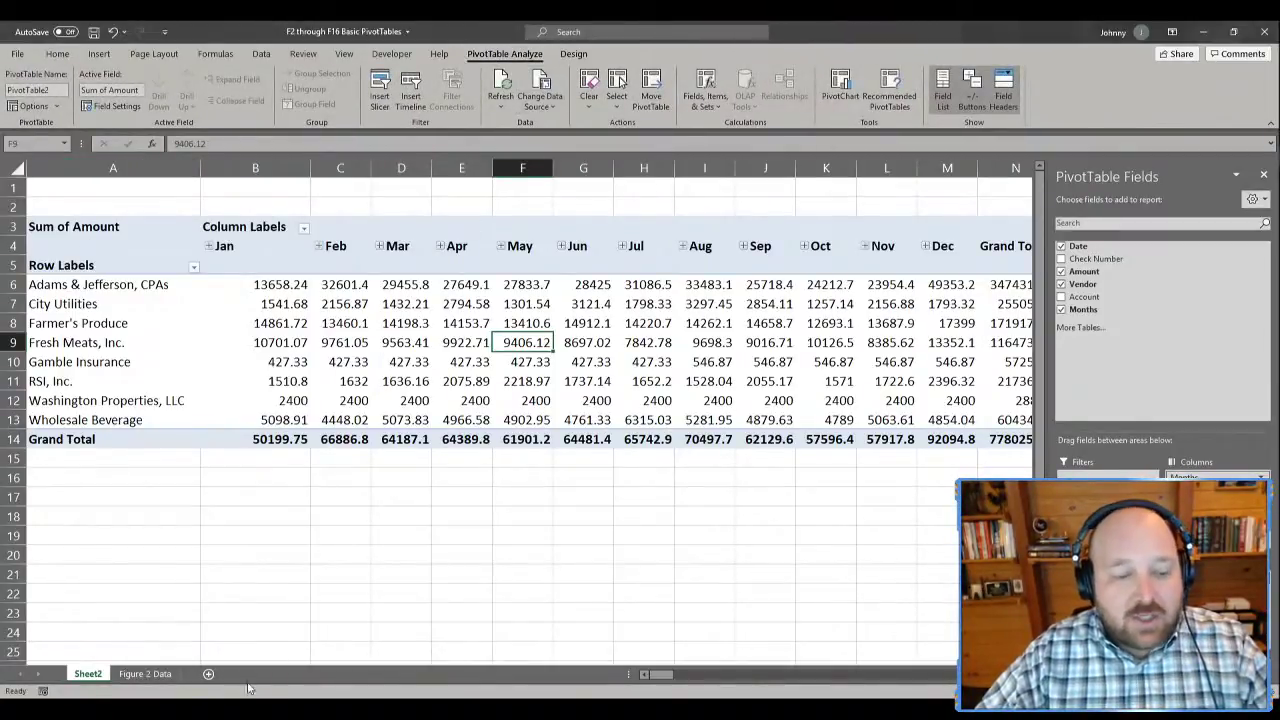
right_click(88, 676)
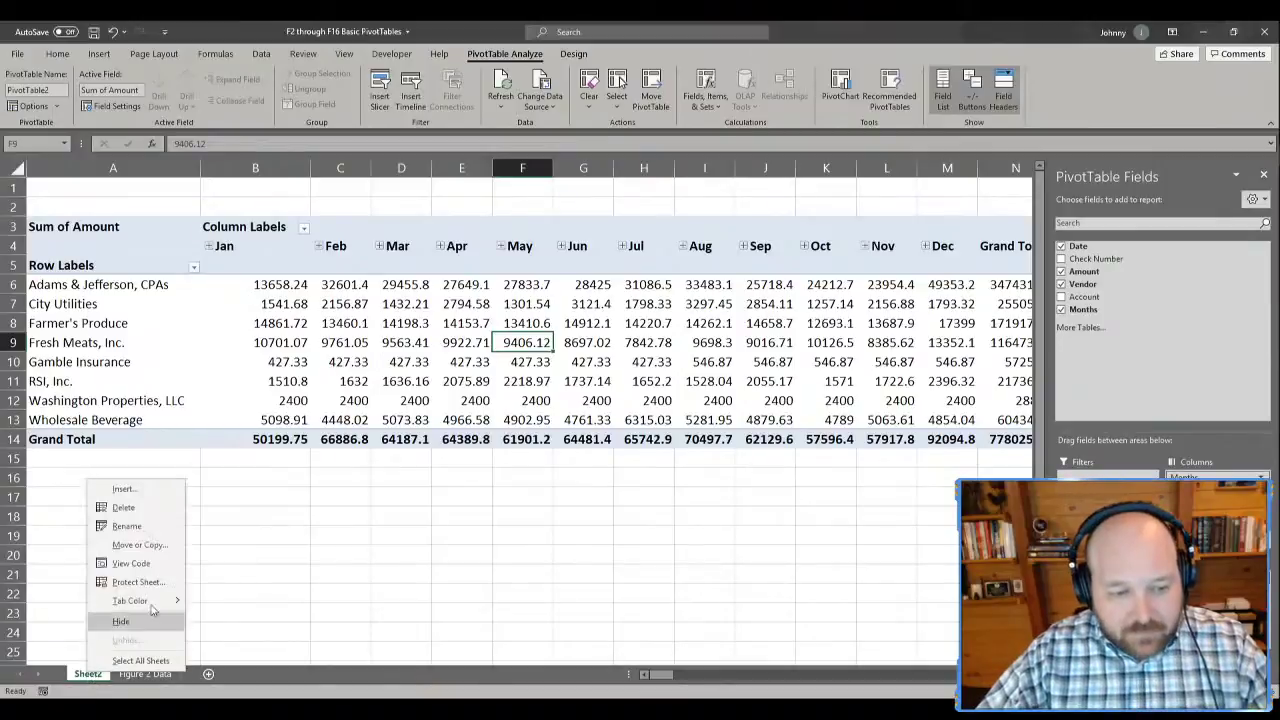
click(147, 508)
key(Return)
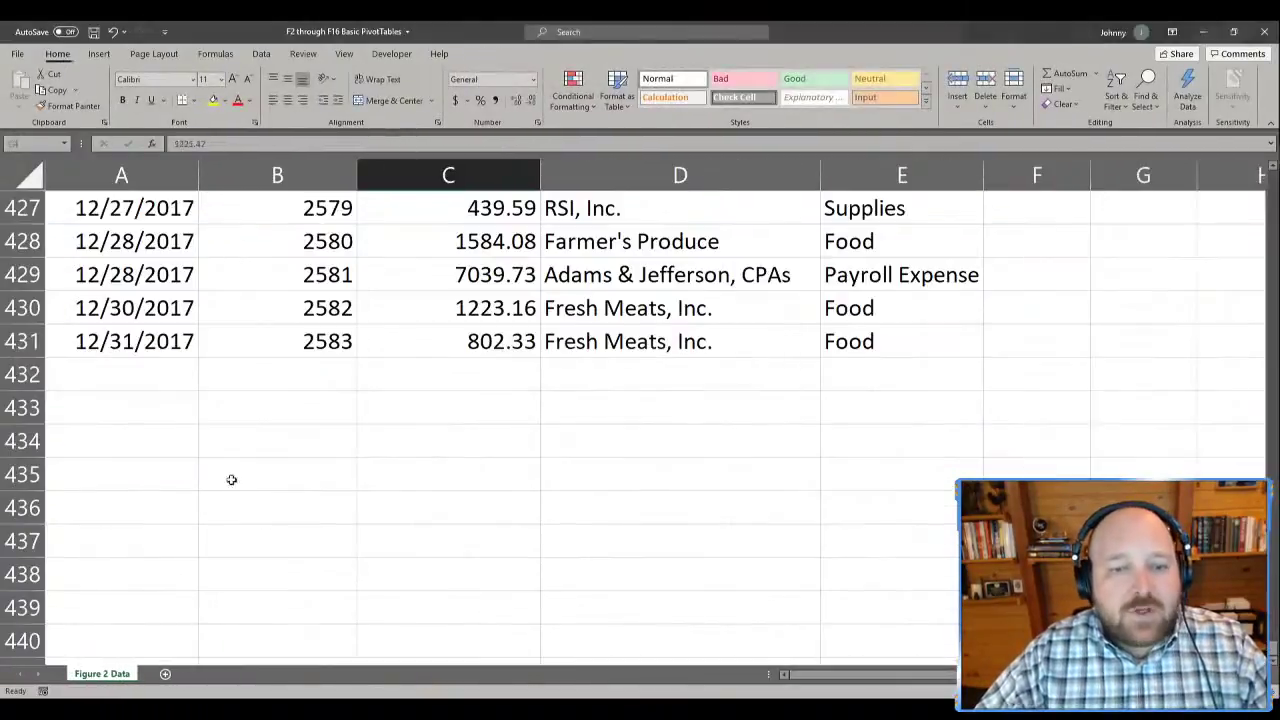
- Convert the data range $A$1:$E$431 on the Figure 2 Data sheet into a table with headers
click(536, 278)
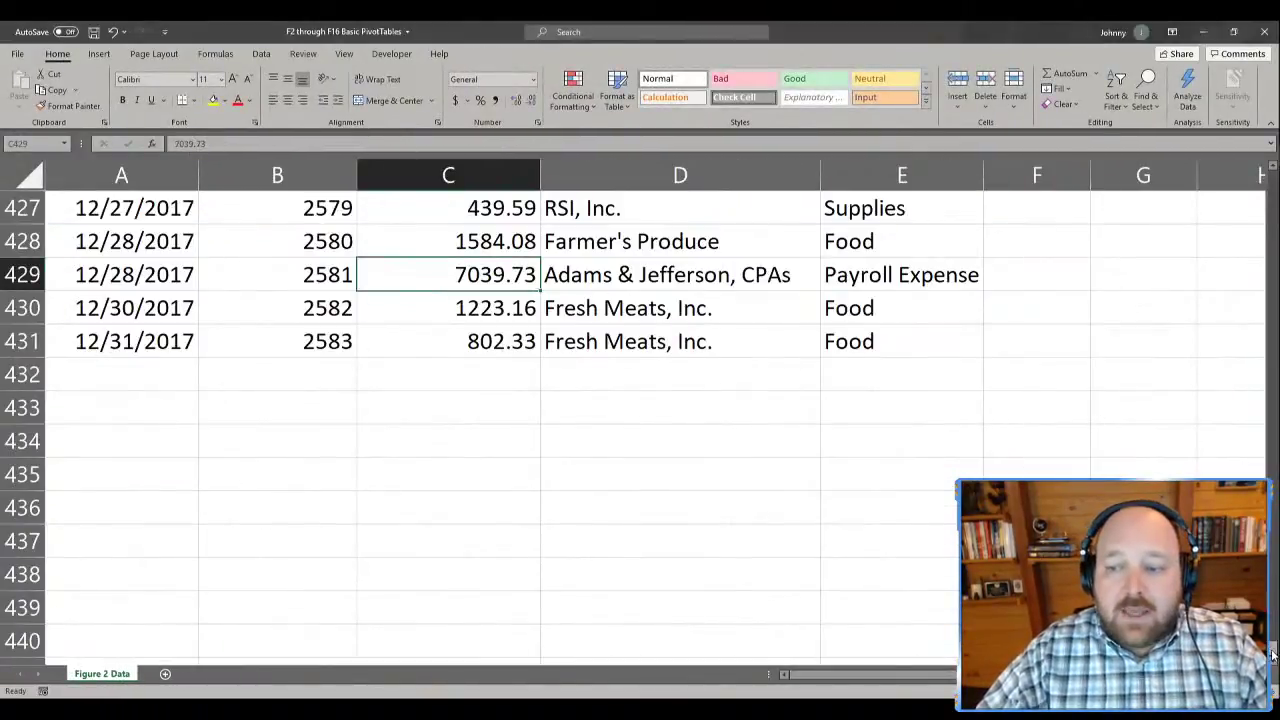
drag(1272, 655, 1272, 606)
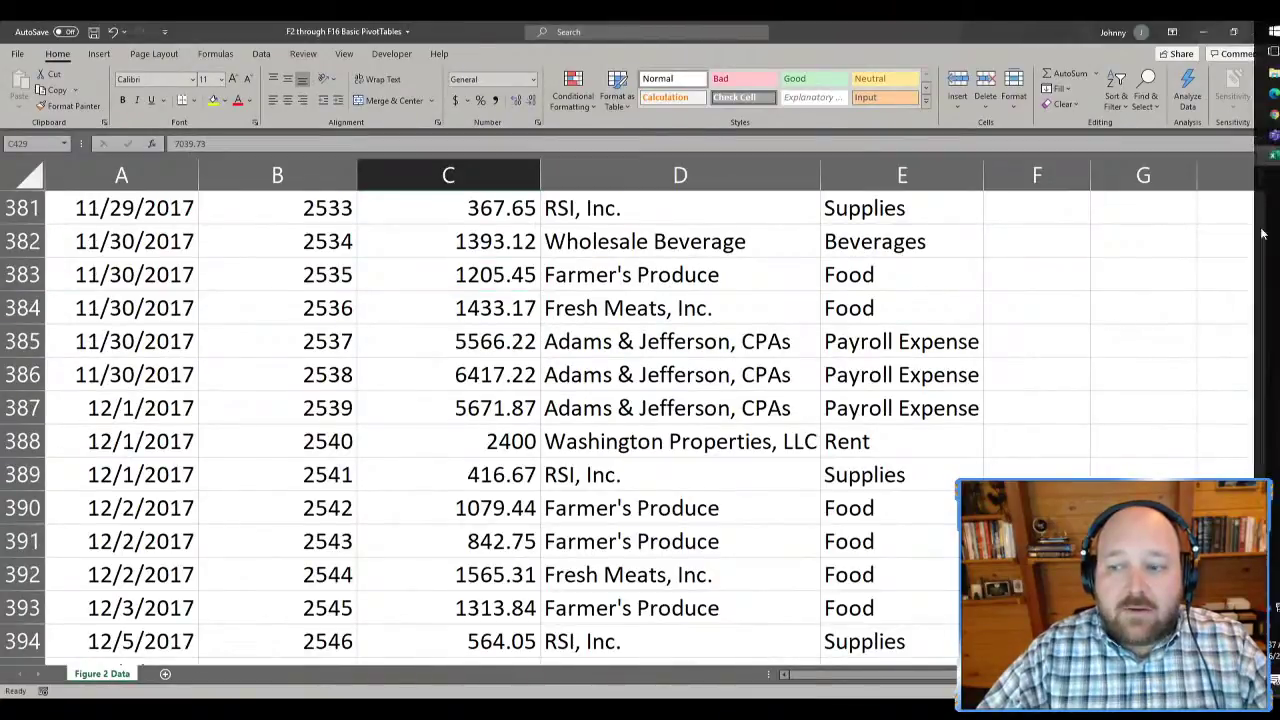
click(1143, 541)
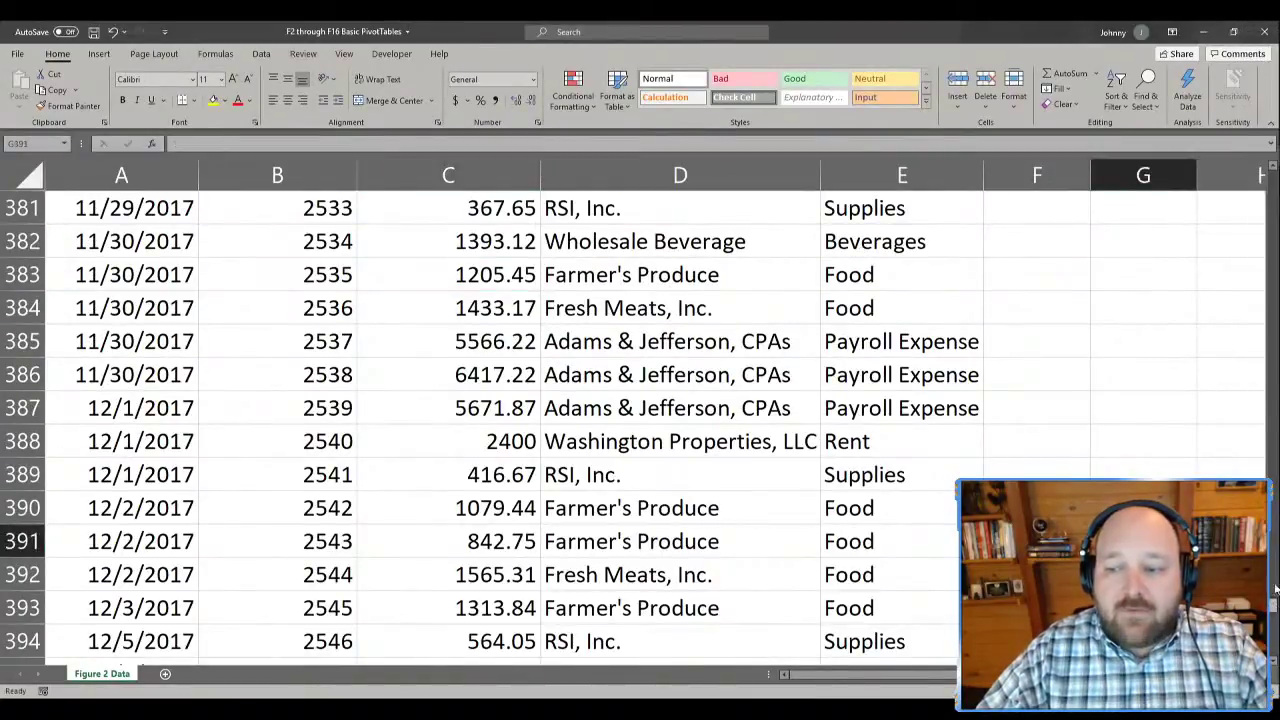
drag(1275, 590, 1273, 185)
click(617, 368)
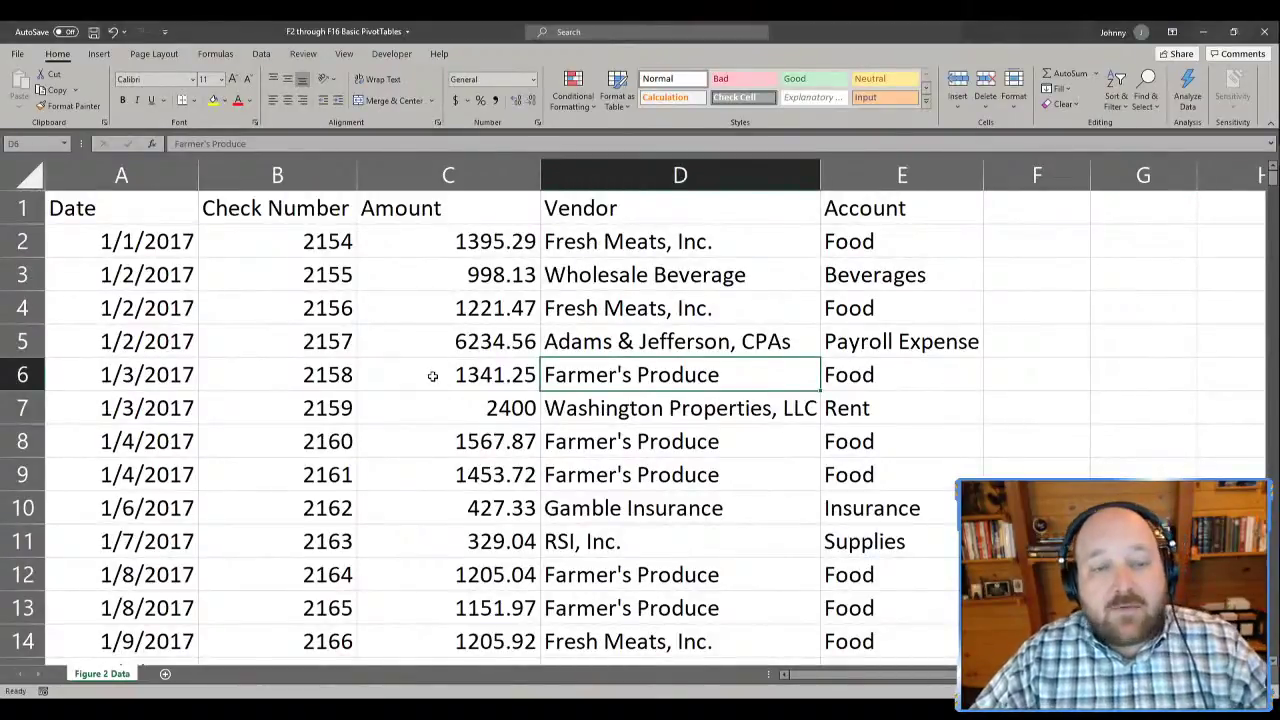
click(160, 238)
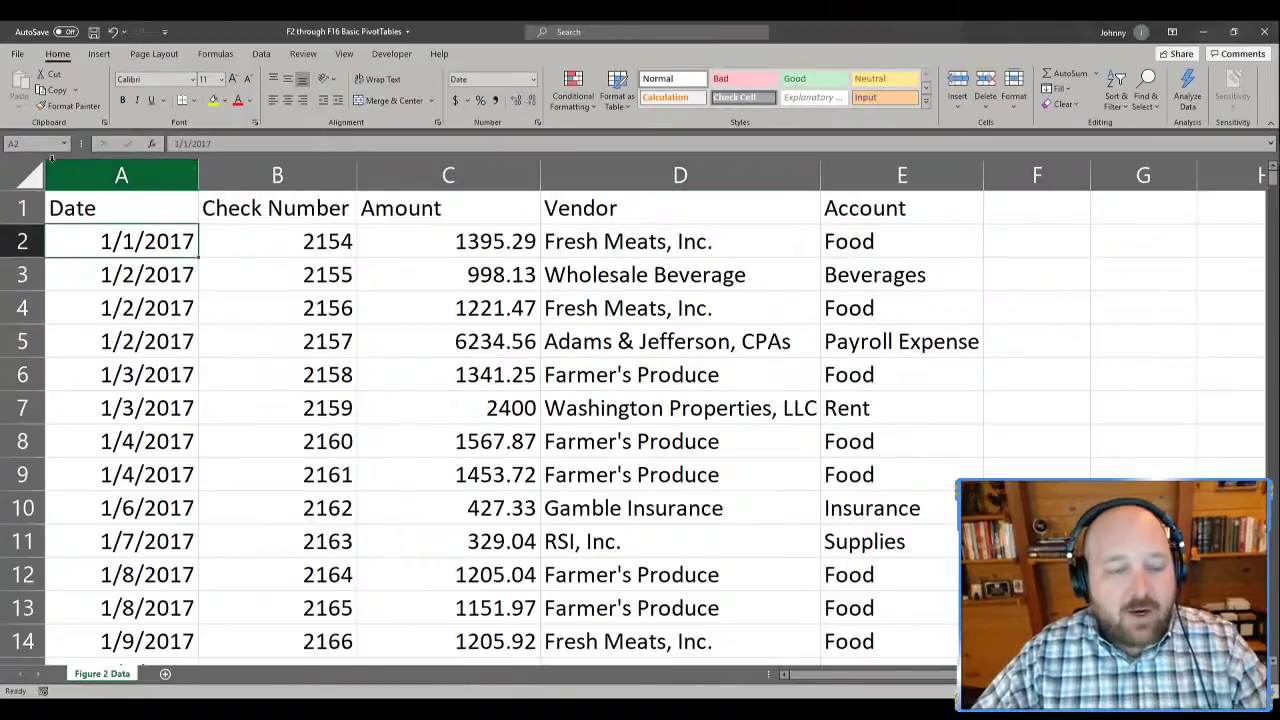
click(99, 55)
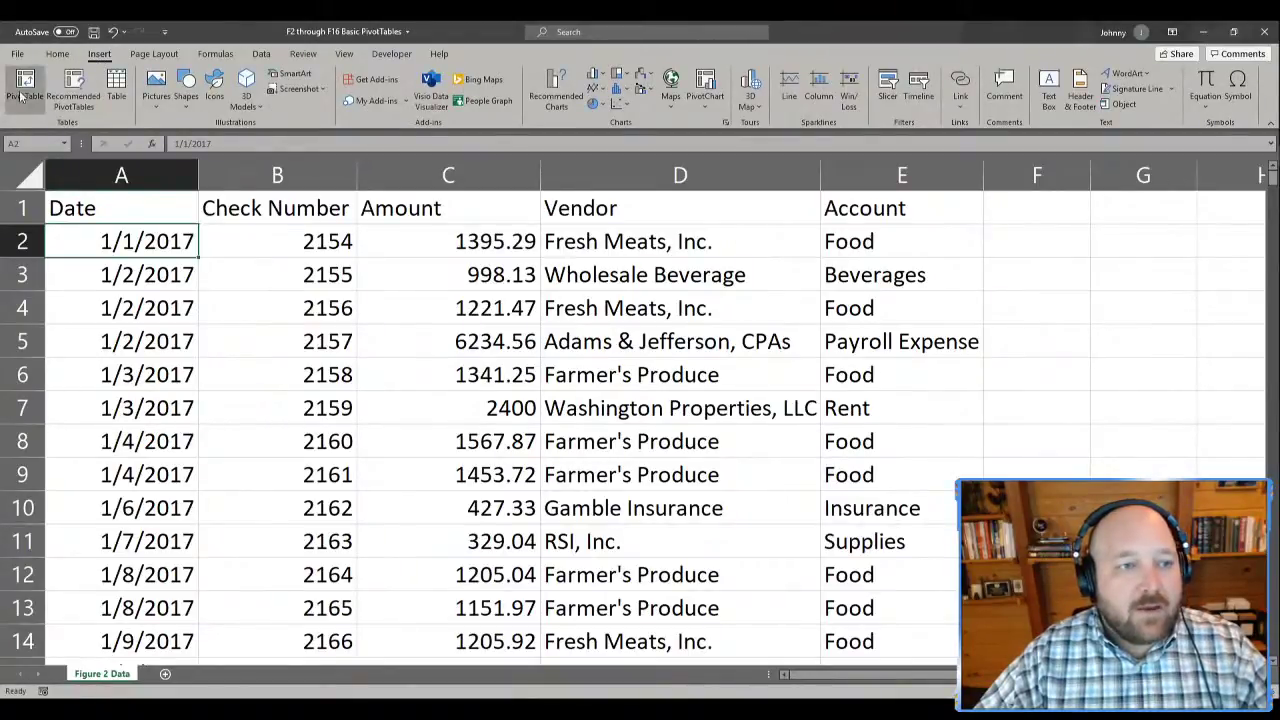
click(116, 88)
drag(486, 295, 340, 152)
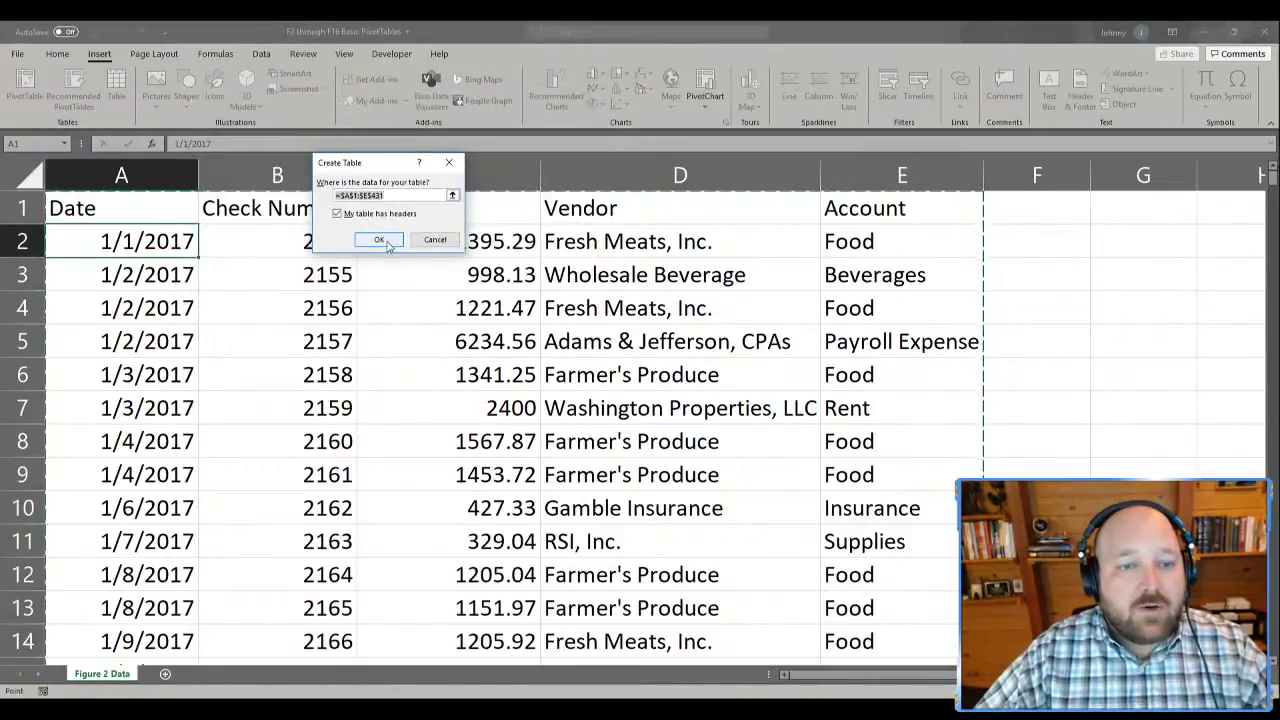
click(379, 240)
click(401, 335)
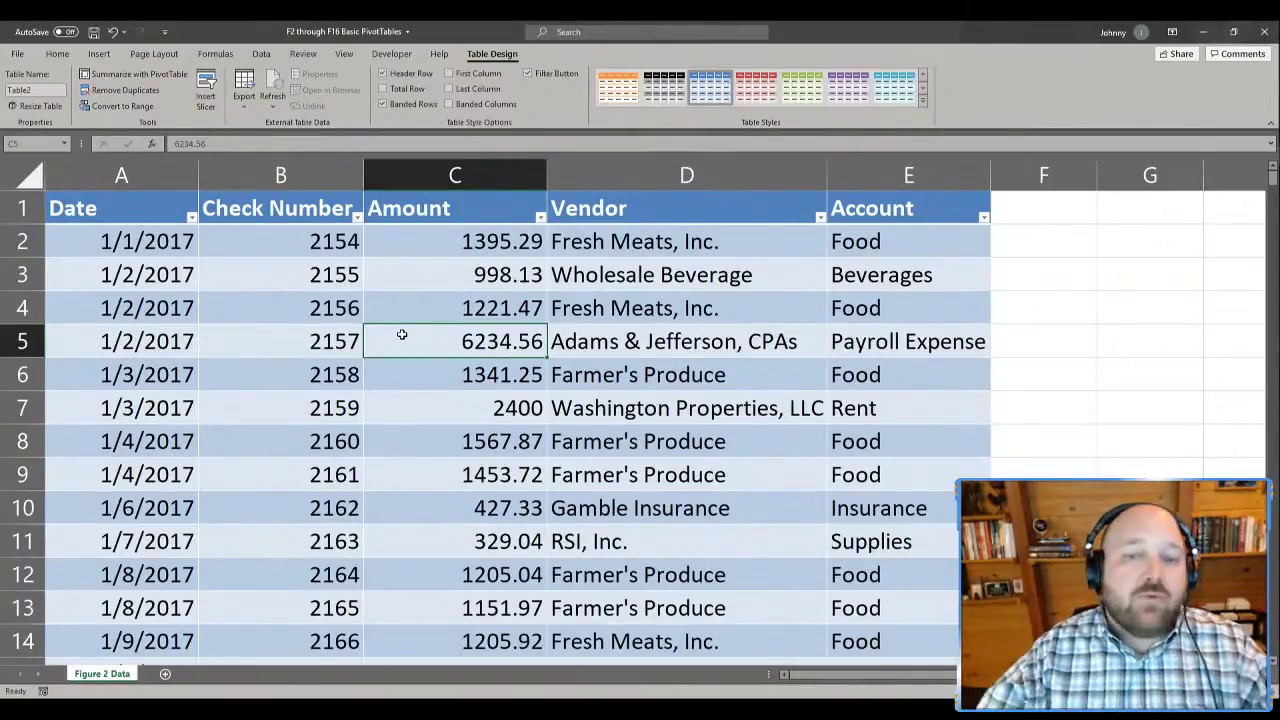
- Add a column with the header Tax Year in cell F1, directly beside the table's Account column
click(648, 265)
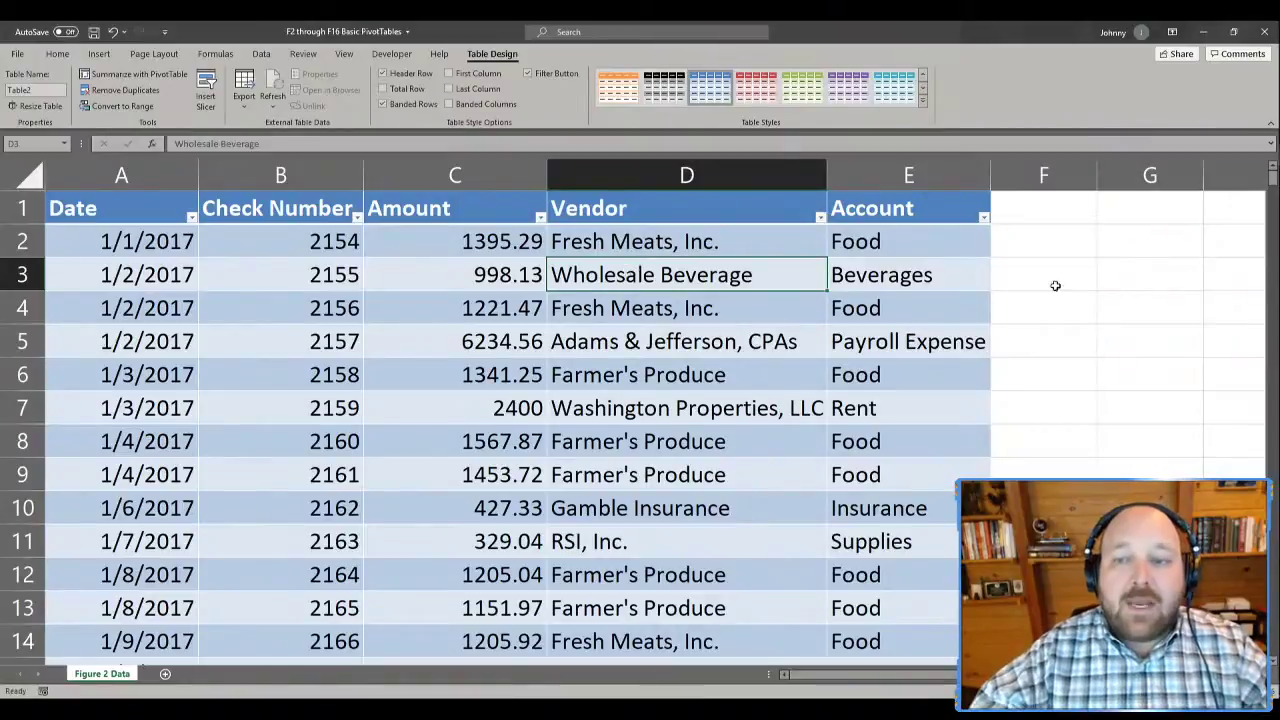
click(1030, 214)
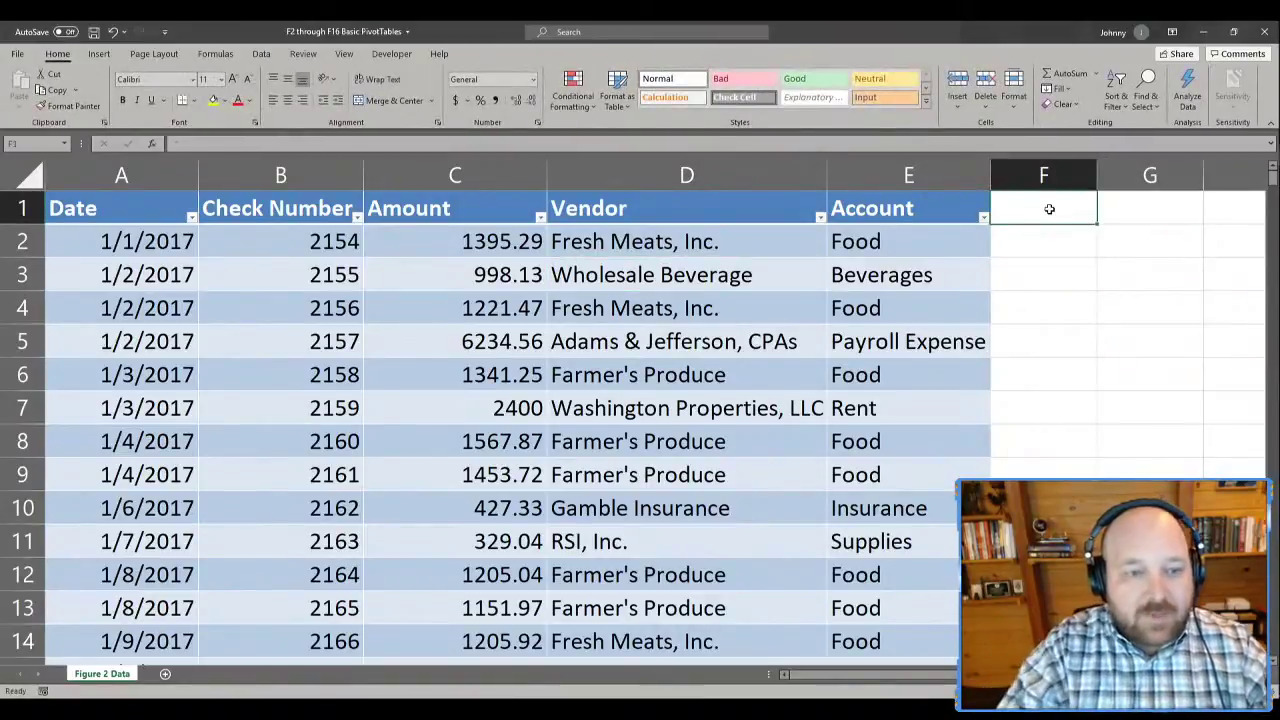
text(Tax Year)
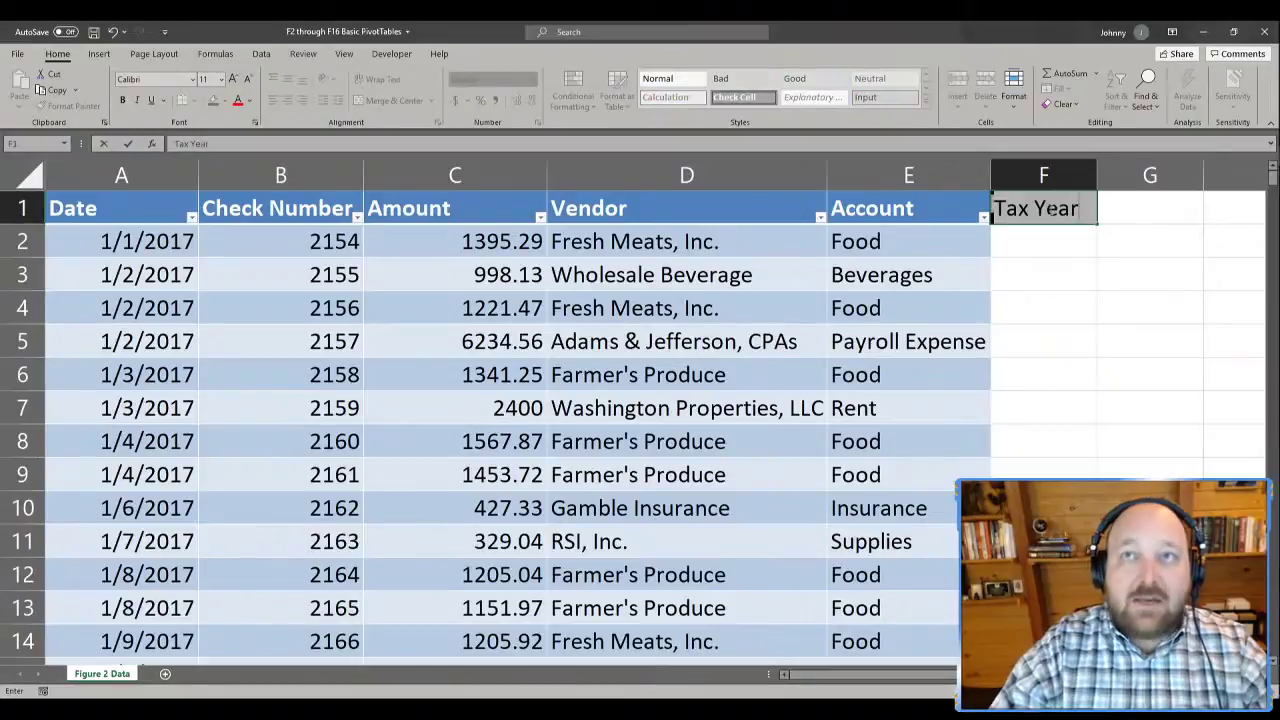
key(Return)
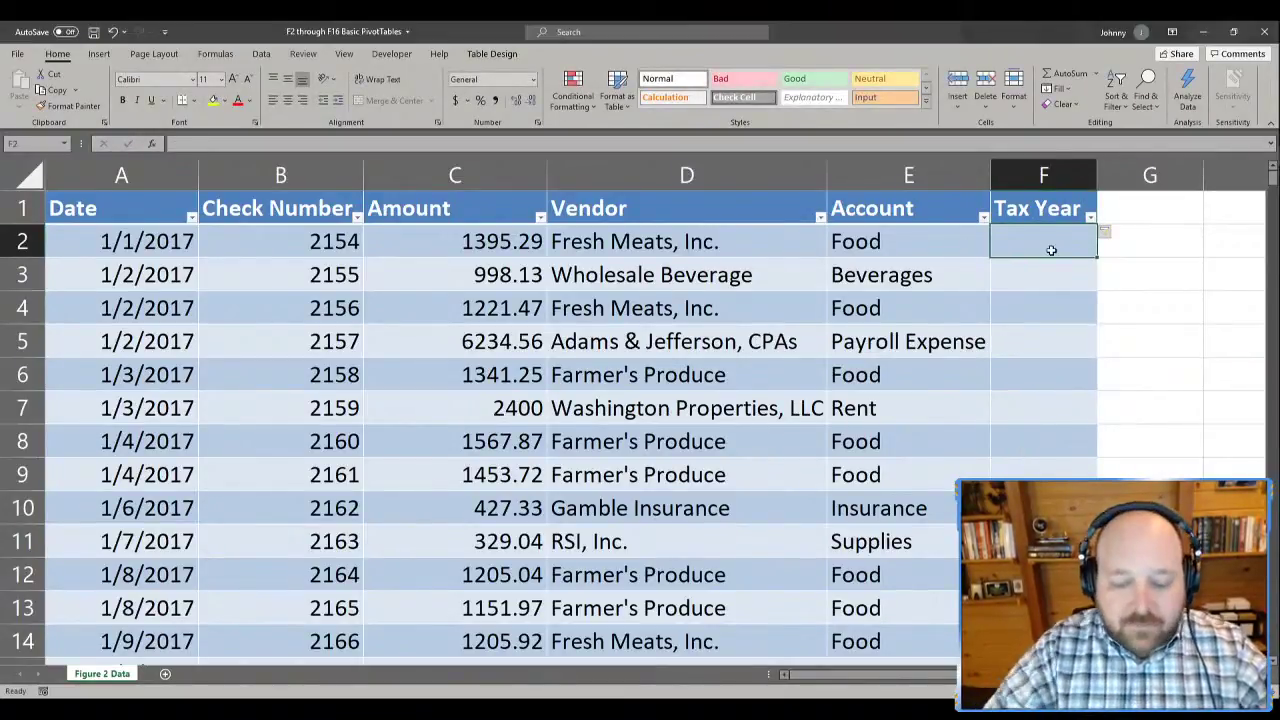
text(=left)
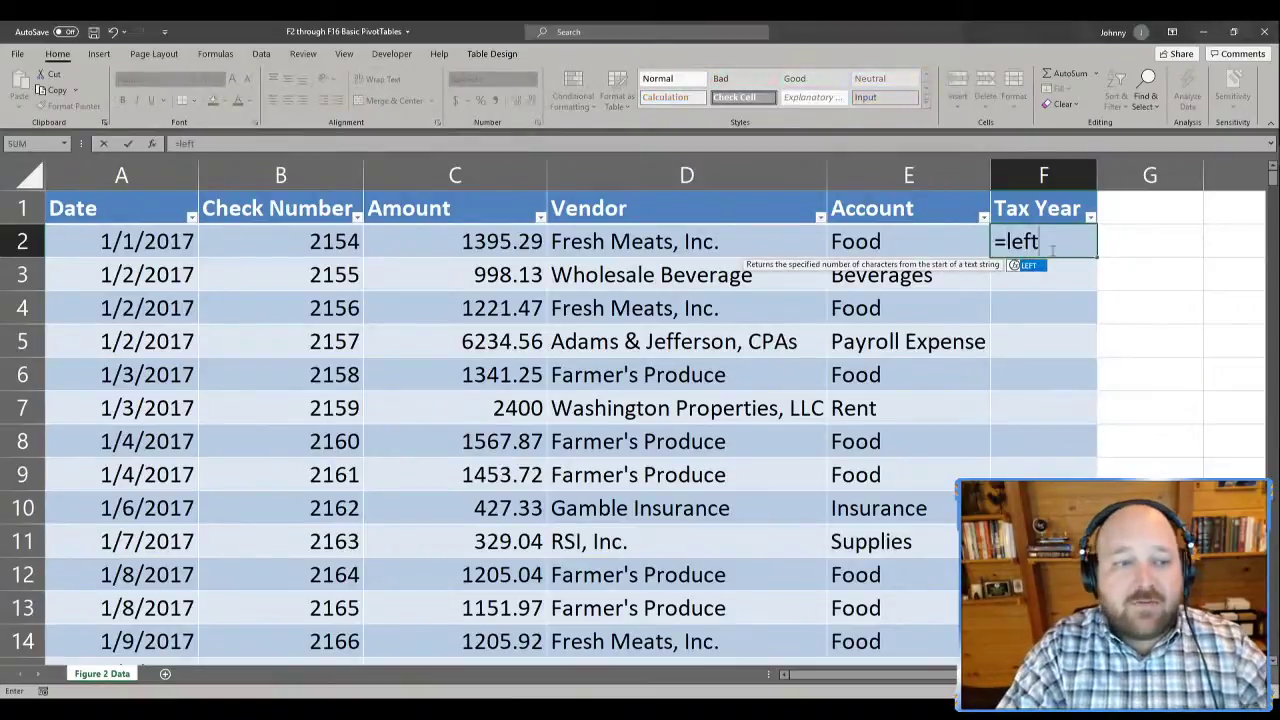
key(BackSpace)
key(BackSpace)
key(BackSpace)
key(BackSpace)
text(year())
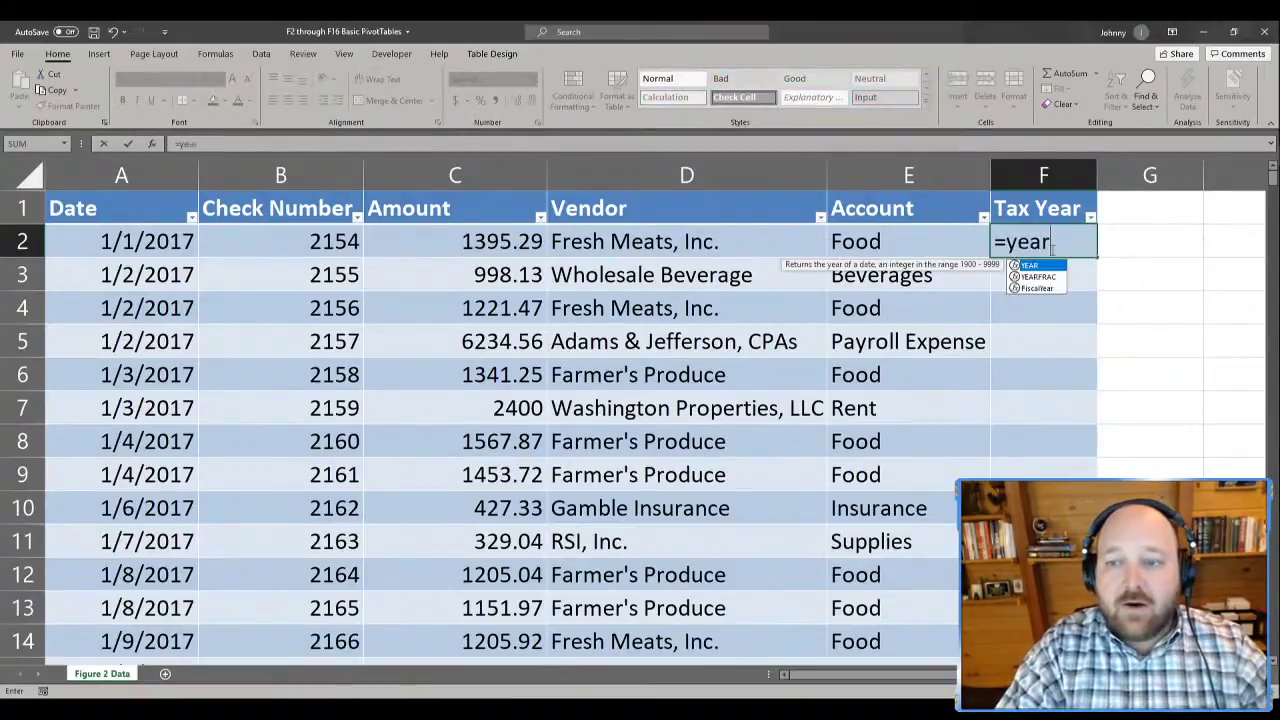
key(BackSpace)
key(Left)
key(Left)
key(Left)
key(Left)
key(Left)
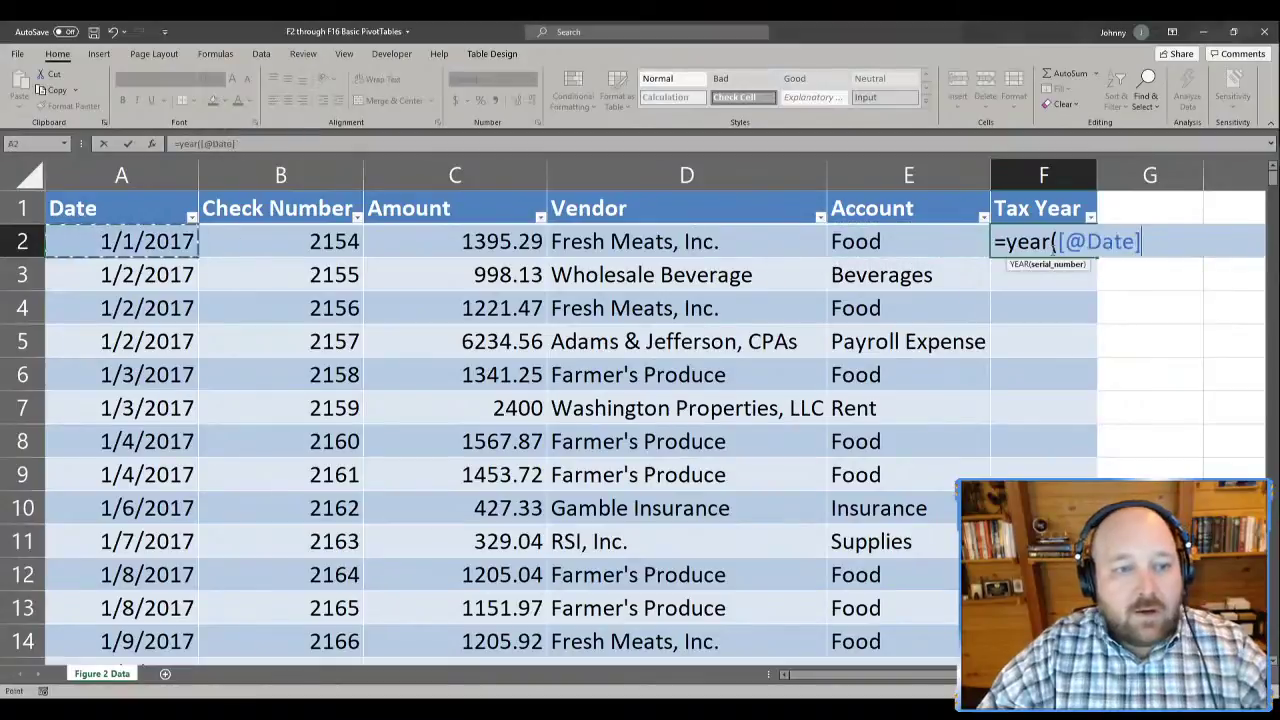
key(Return)
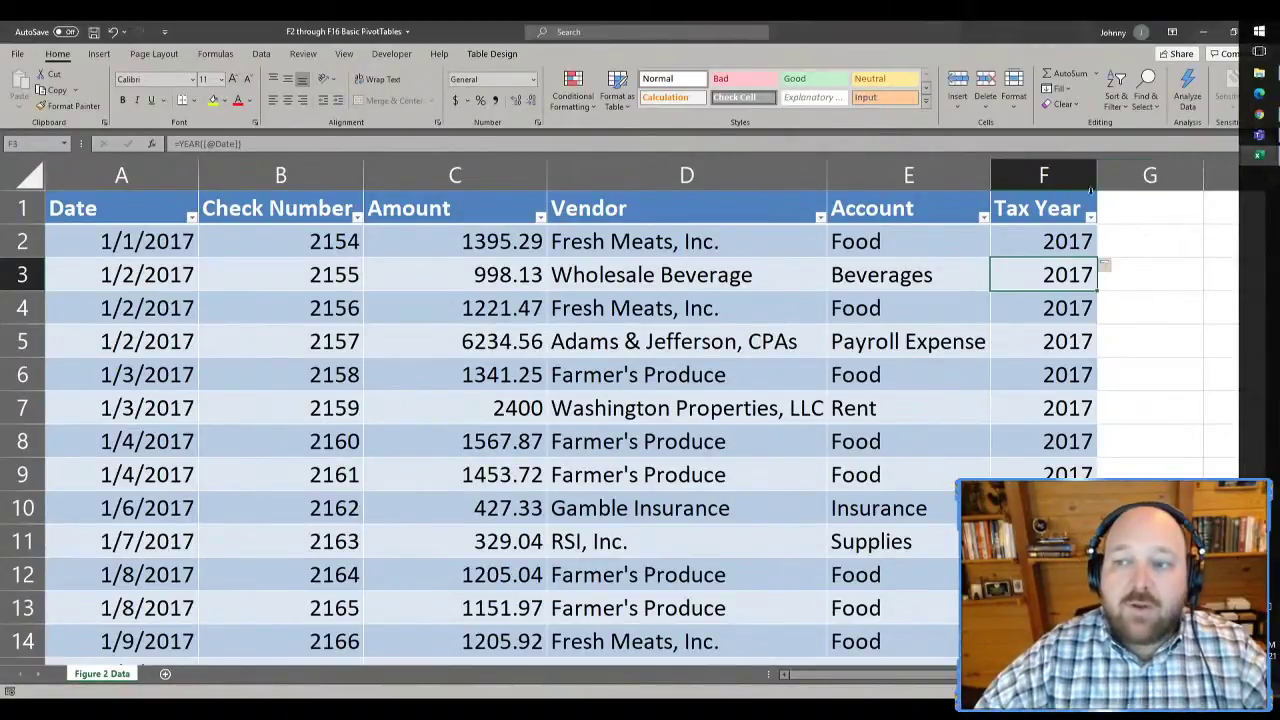
- Append row 432 to the table by filling the date, check number, amount, vendor and account down from row 431
drag(1273, 179, 1273, 651)
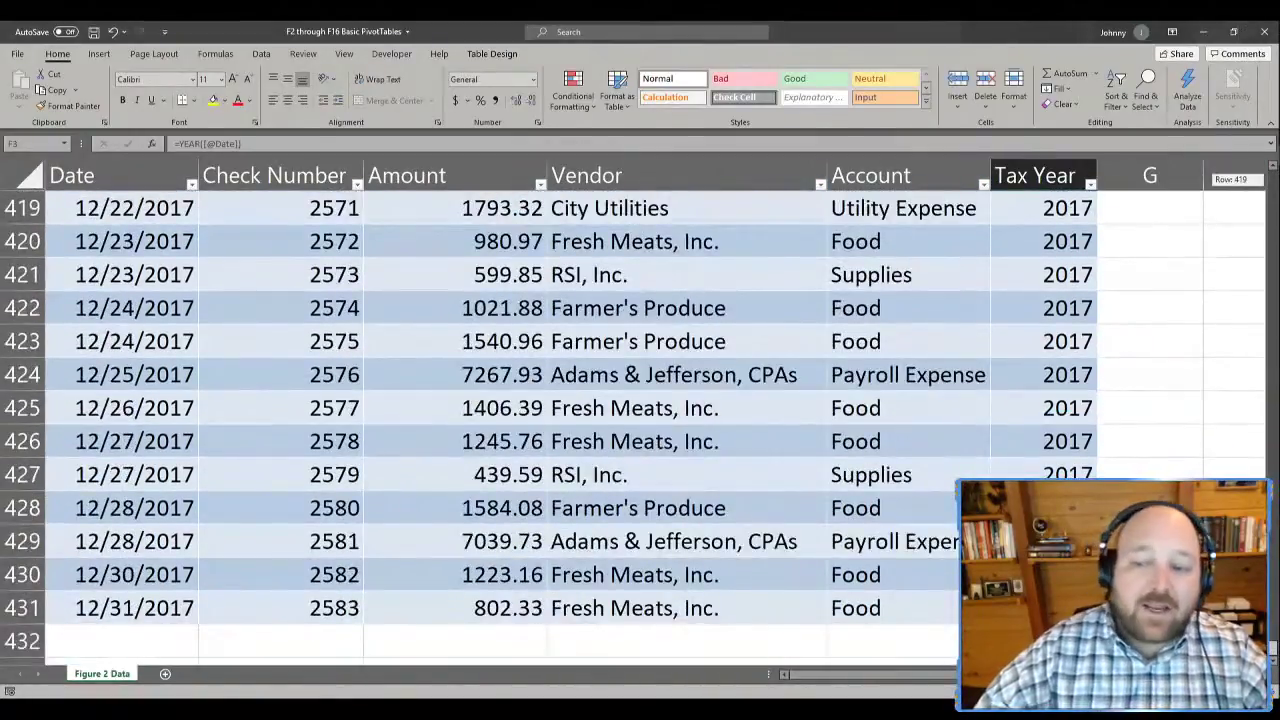
click(137, 635)
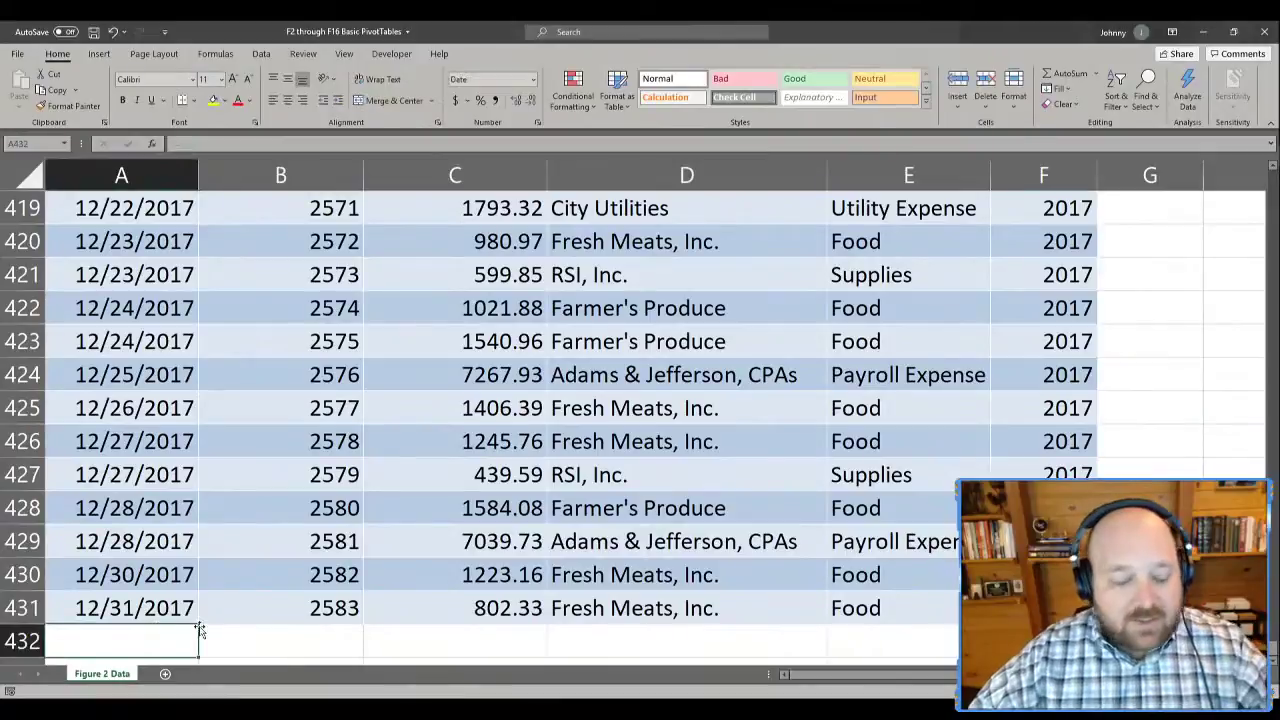
scroll(206, 543, down, 4)
scroll(194, 514, up, 1)
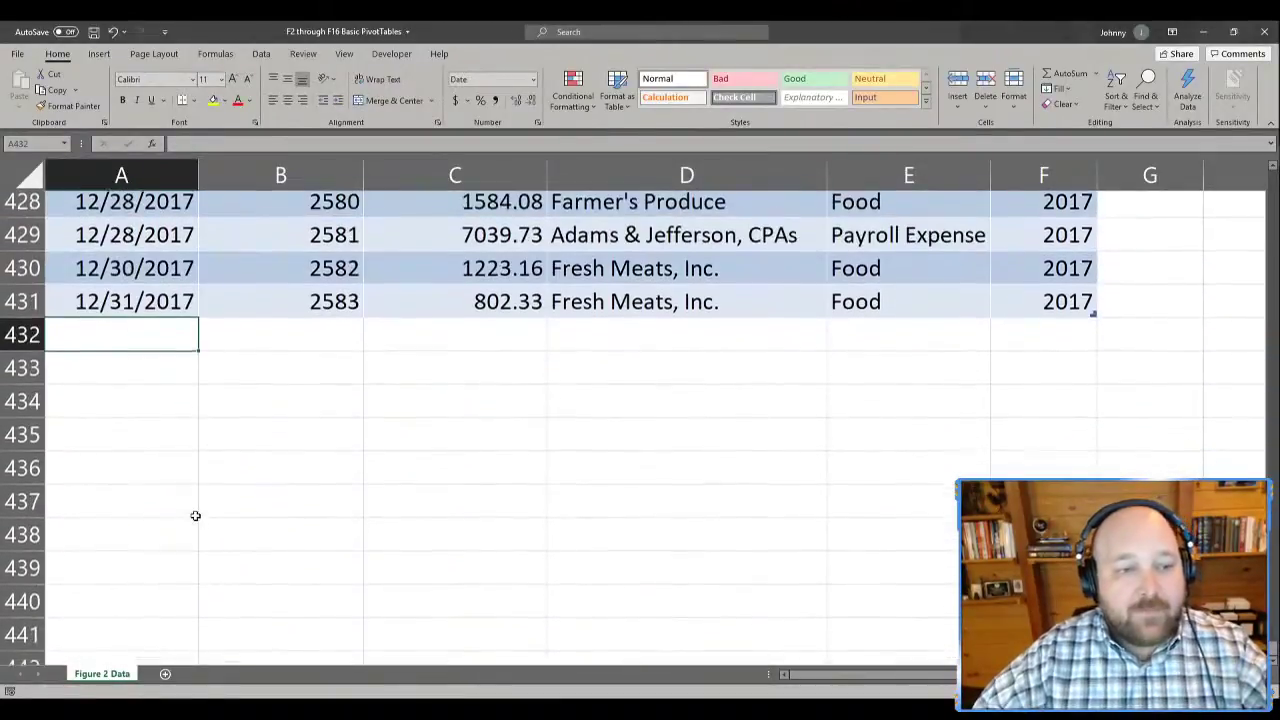
key(ctrl+d)
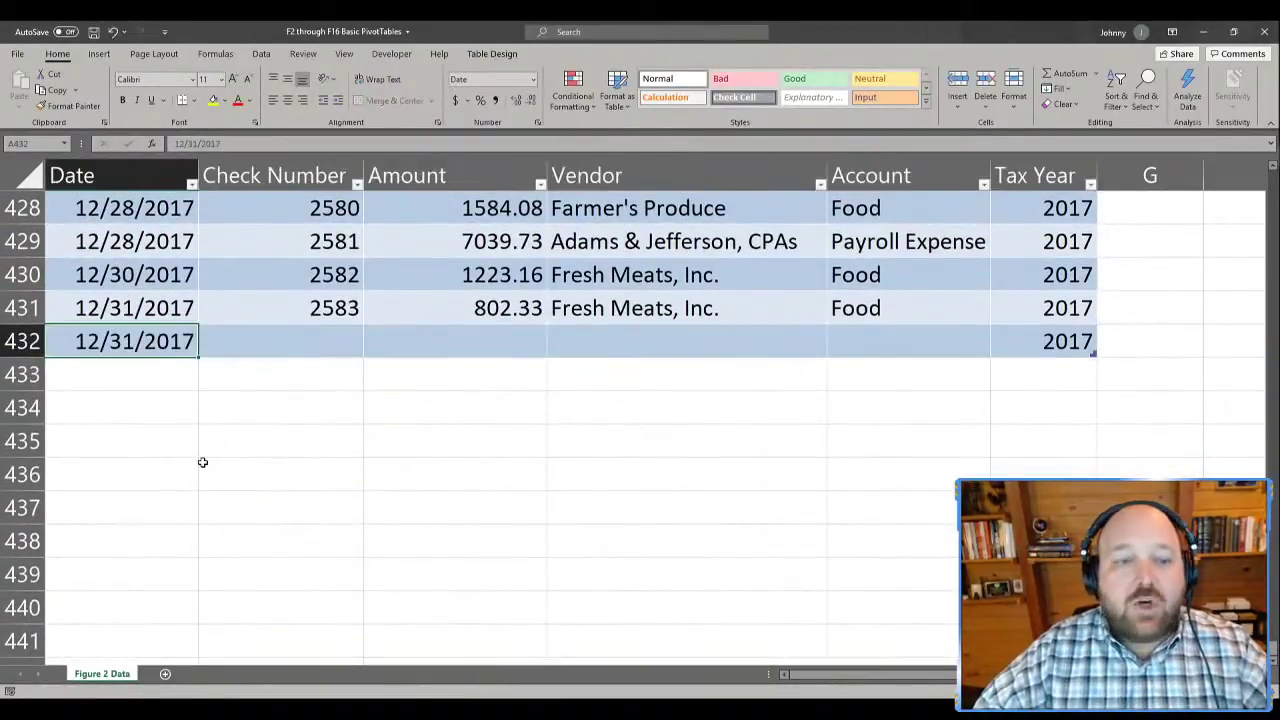
key(Tab)
key(ctrl+d)
key(Tab)
key(ctrl+d)
key(Tab)
key(ctrl+d)
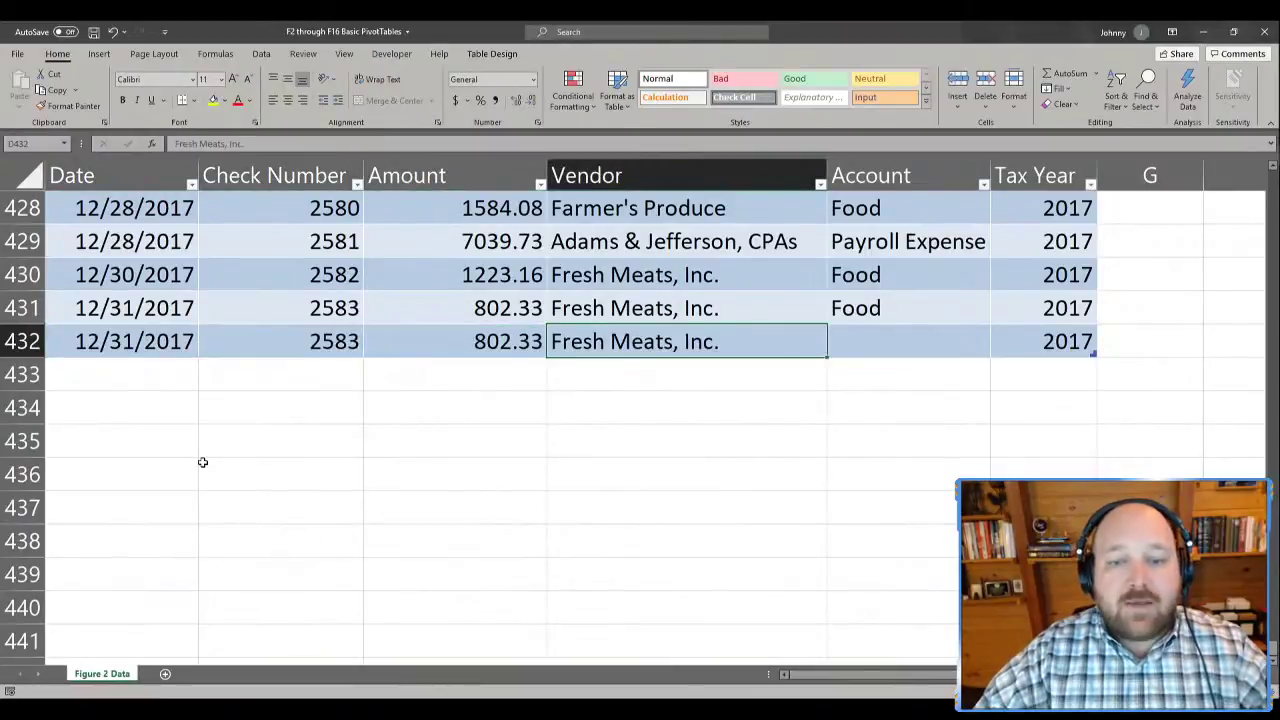
key(Tab)
key(ctrl+d)
key(Tab)
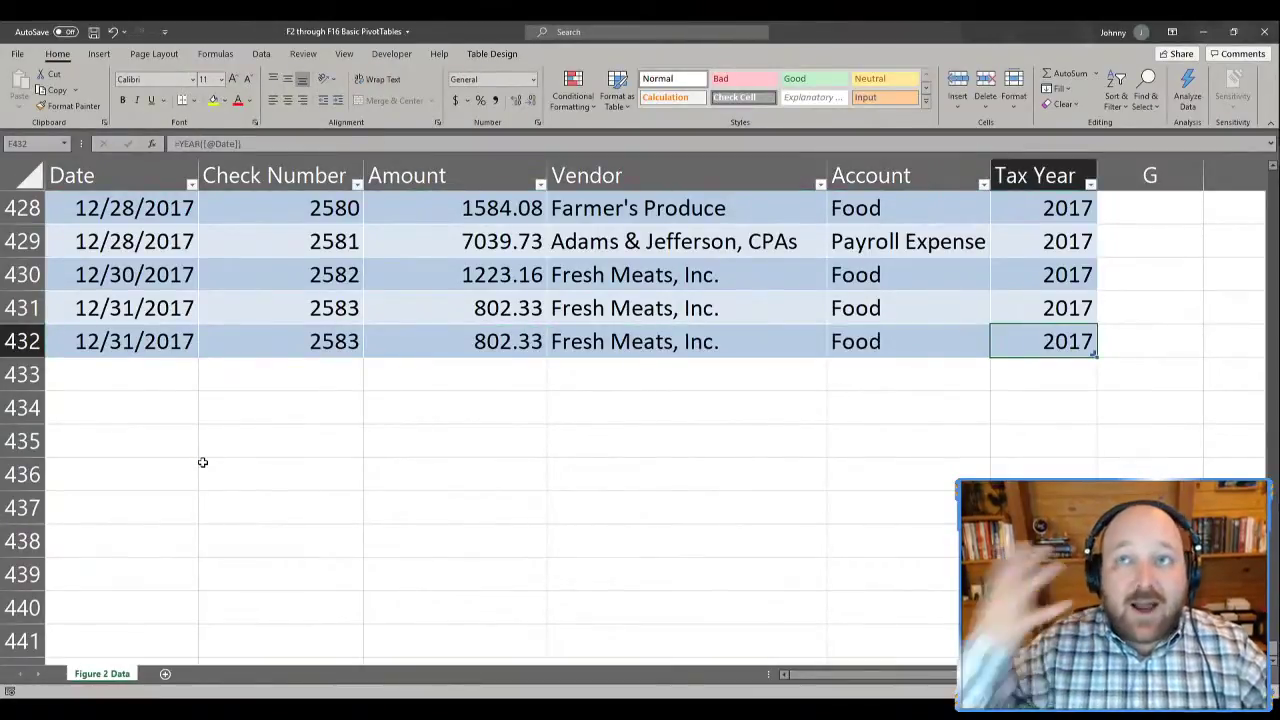
click(334, 305)
scroll(333, 308, up, 3)
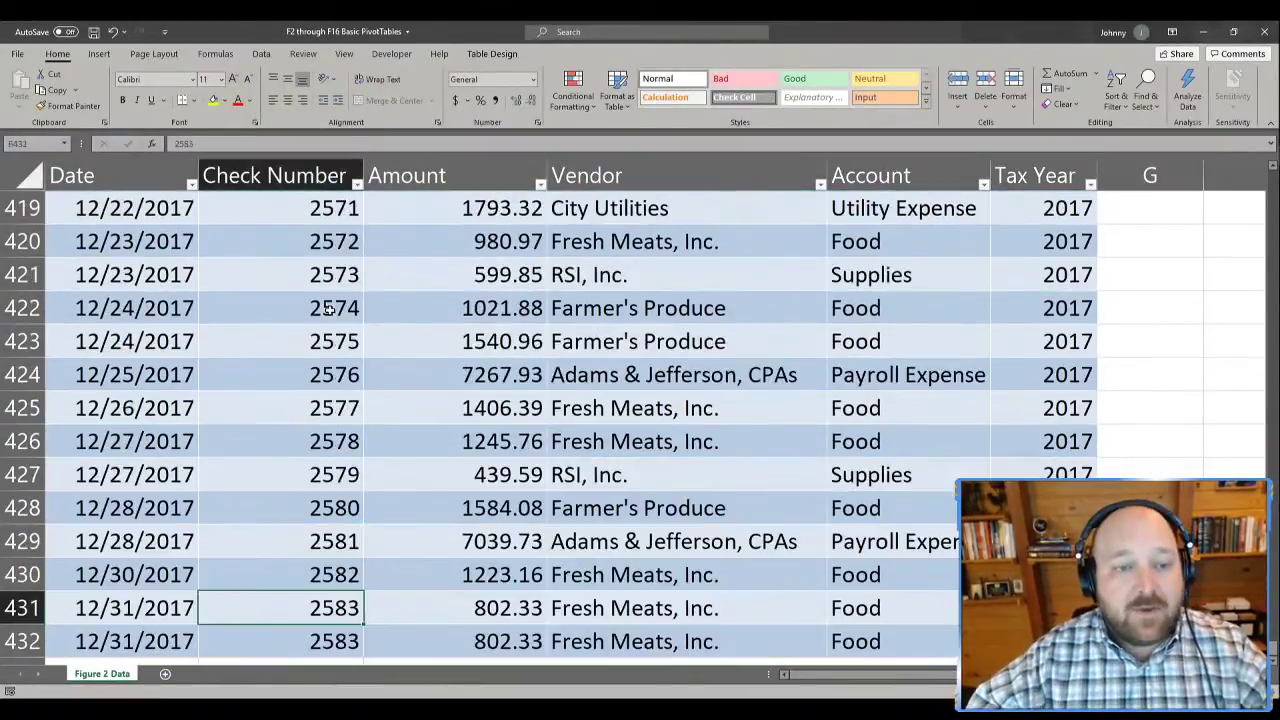
click(385, 318)
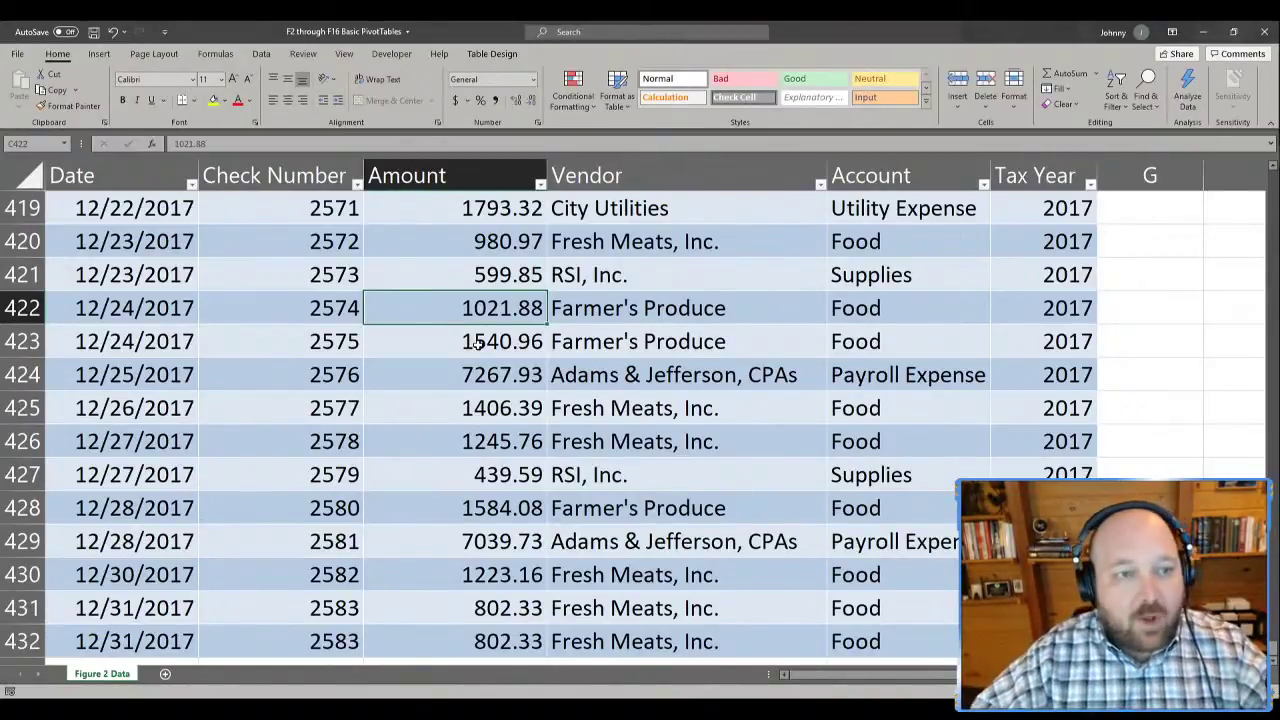
click(266, 327)
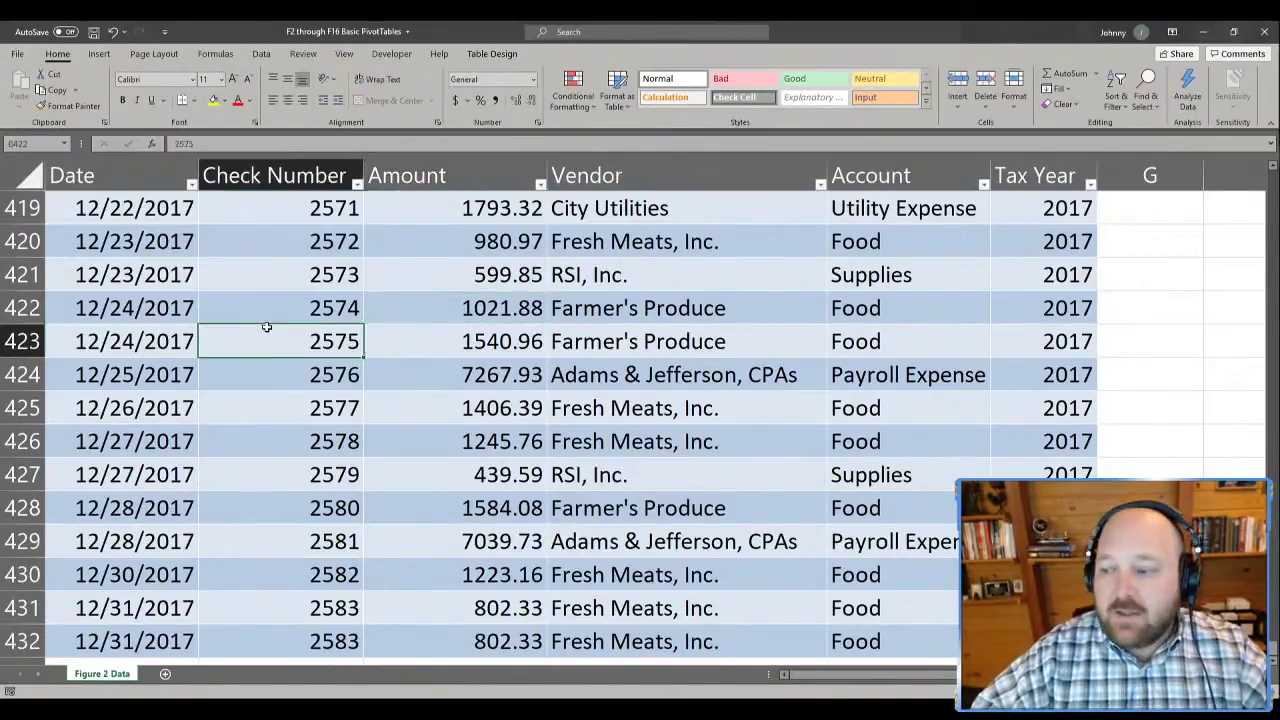
click(166, 298)
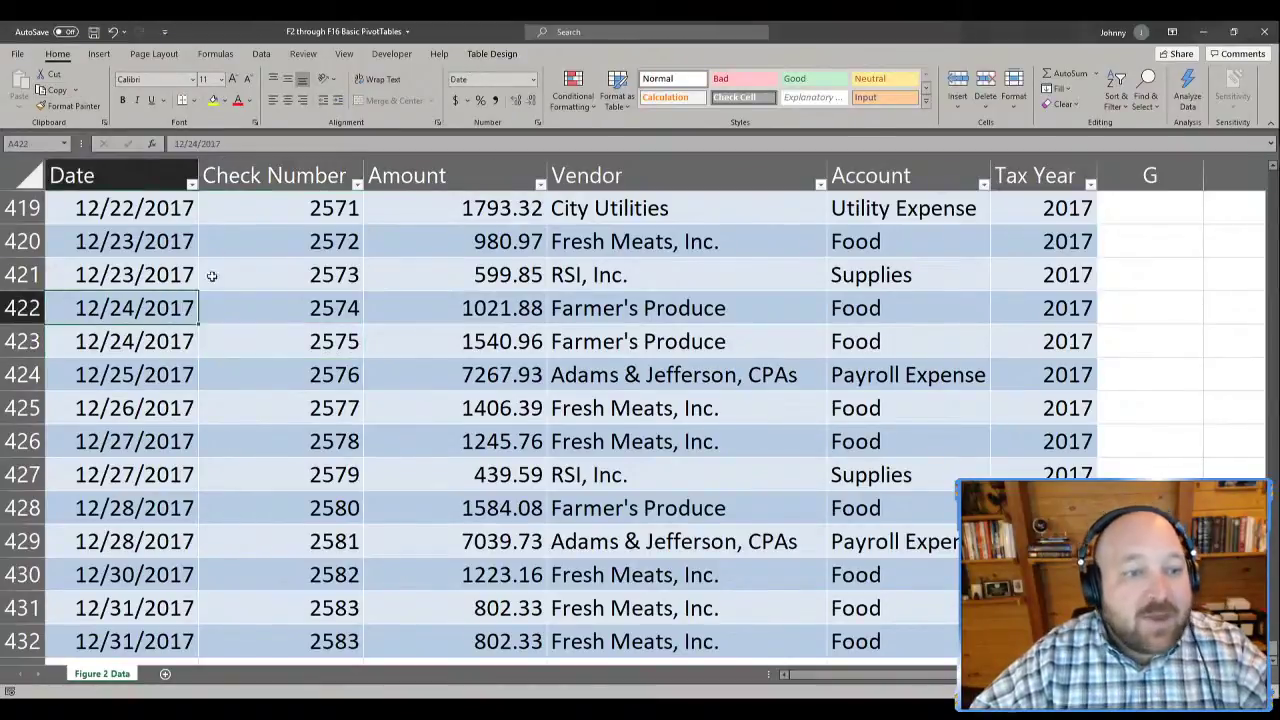
- Browse the recommended PivotTables for the table, preview Sum of Amount by Account, and leave without inserting one
click(99, 54)
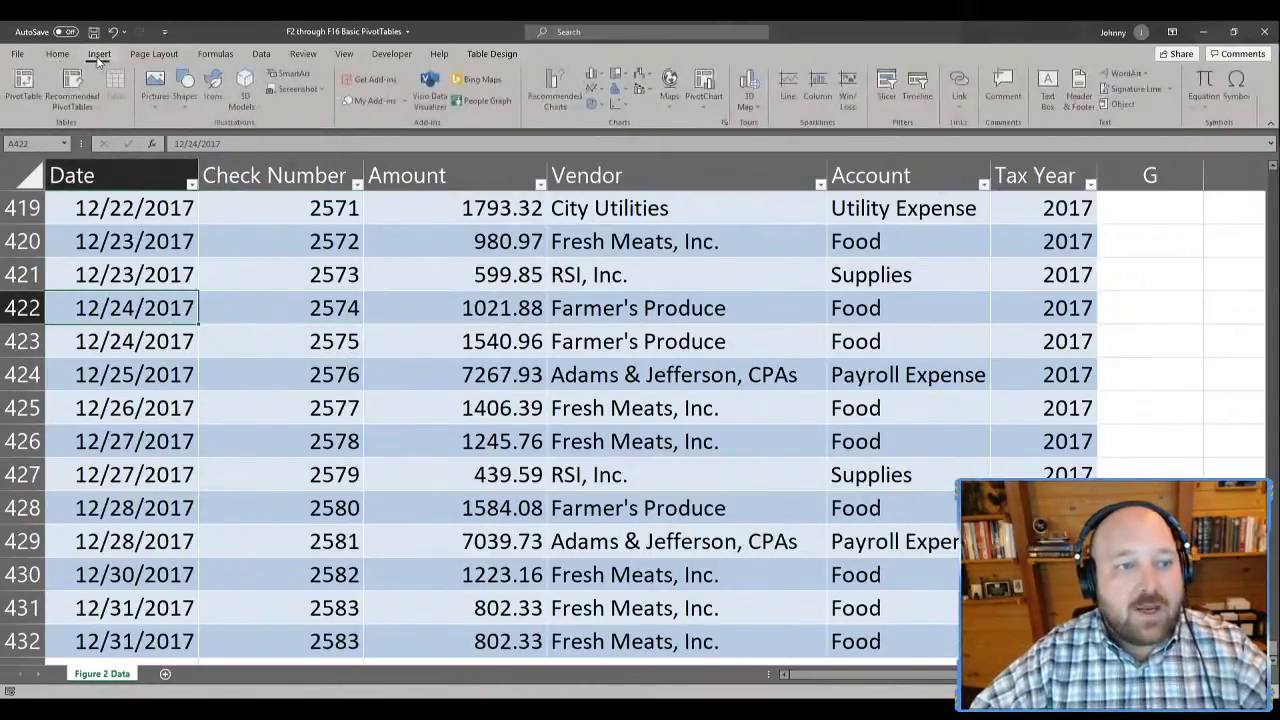
key(alt)
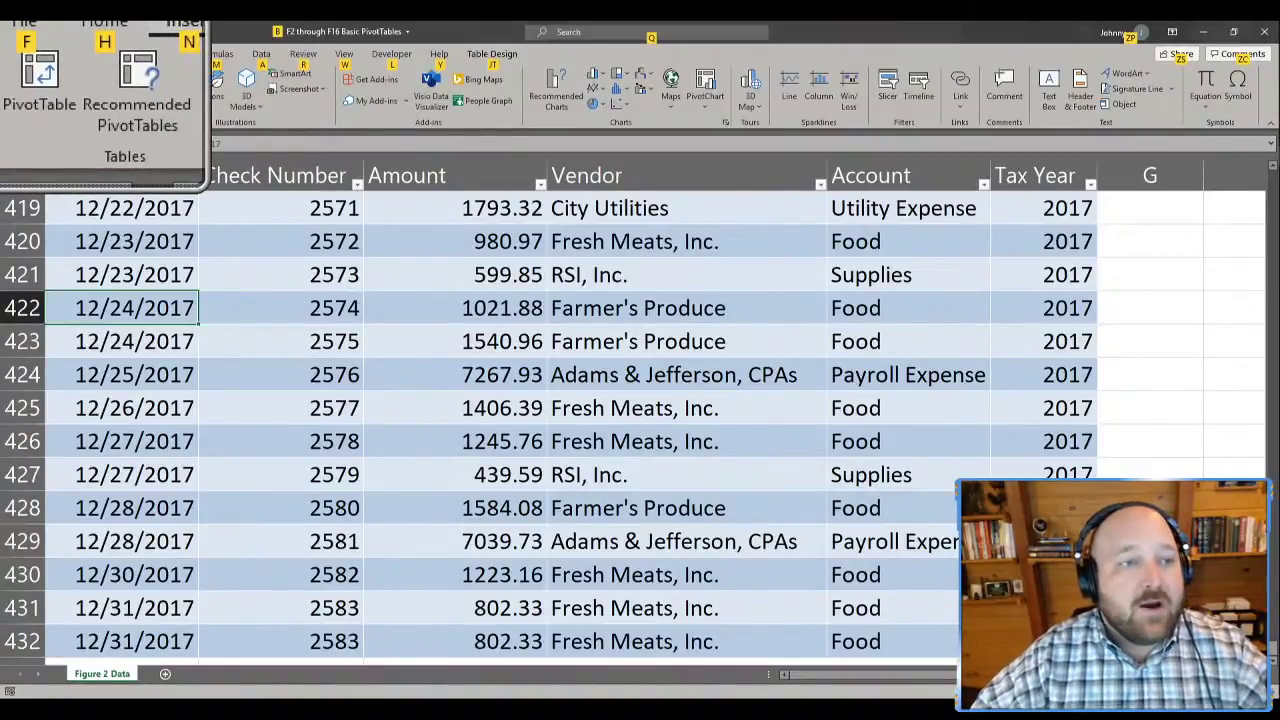
click(12, 89)
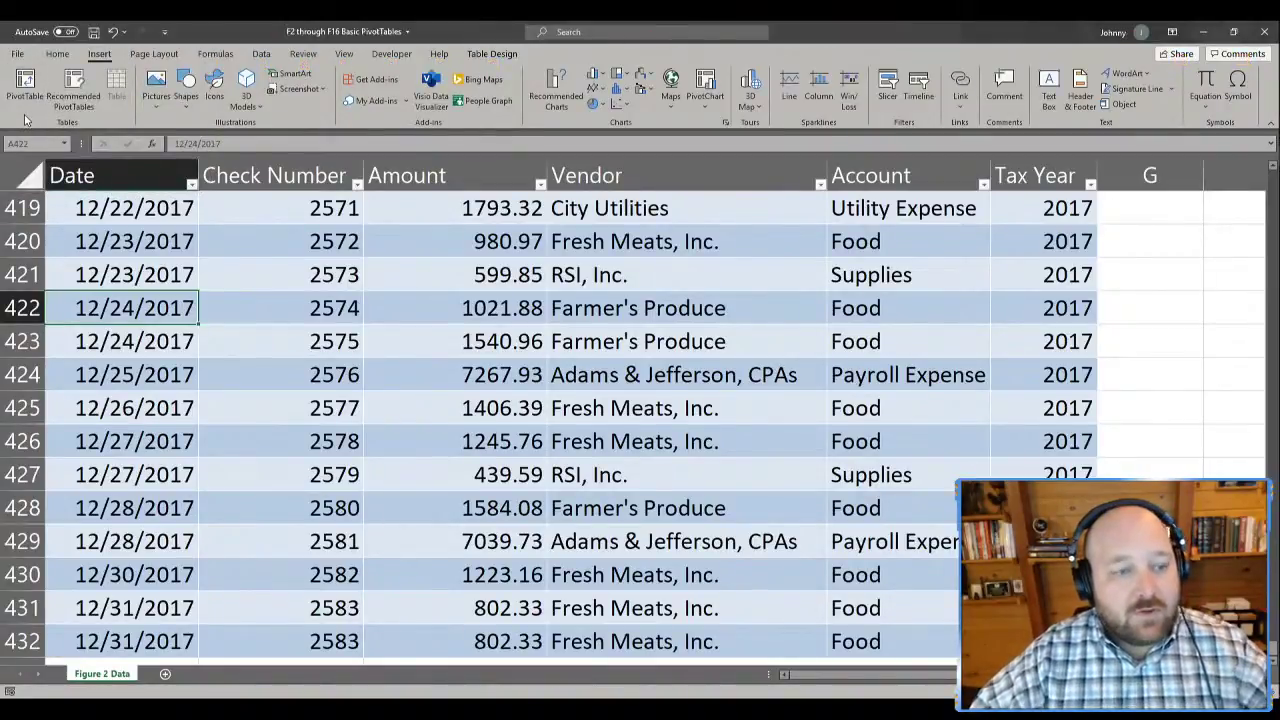
key(super+plus)
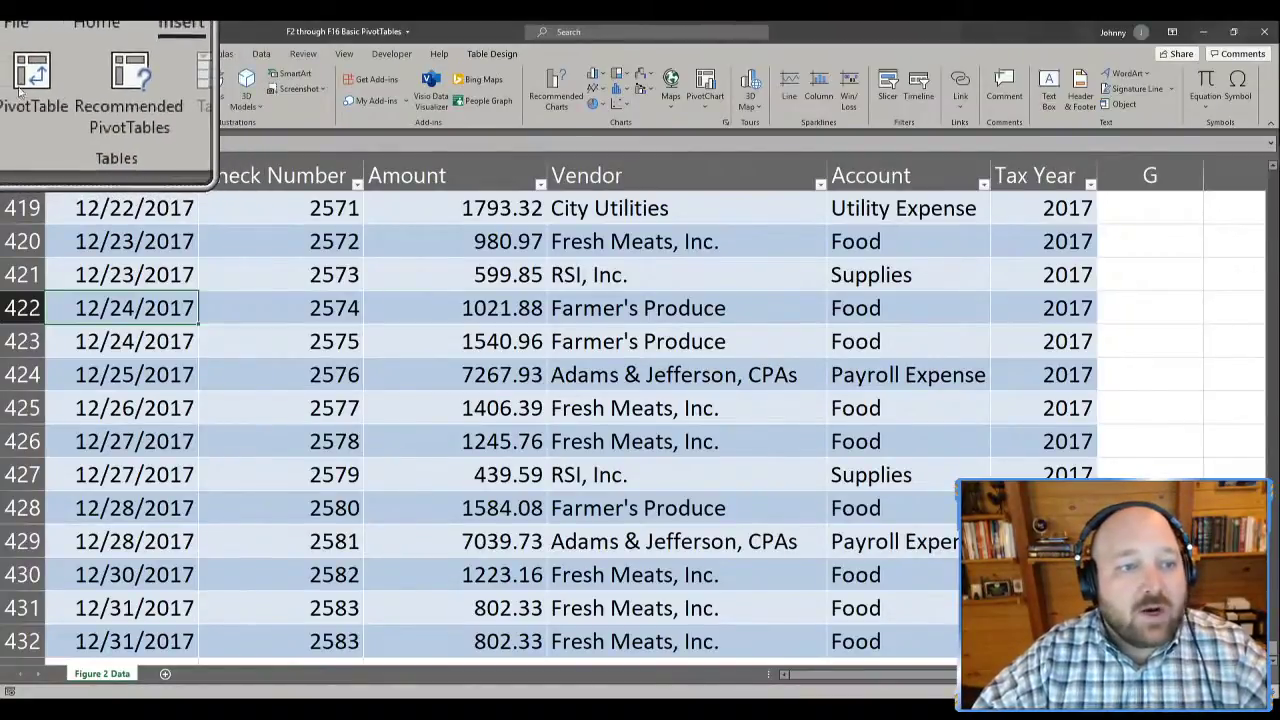
key(super+Escape)
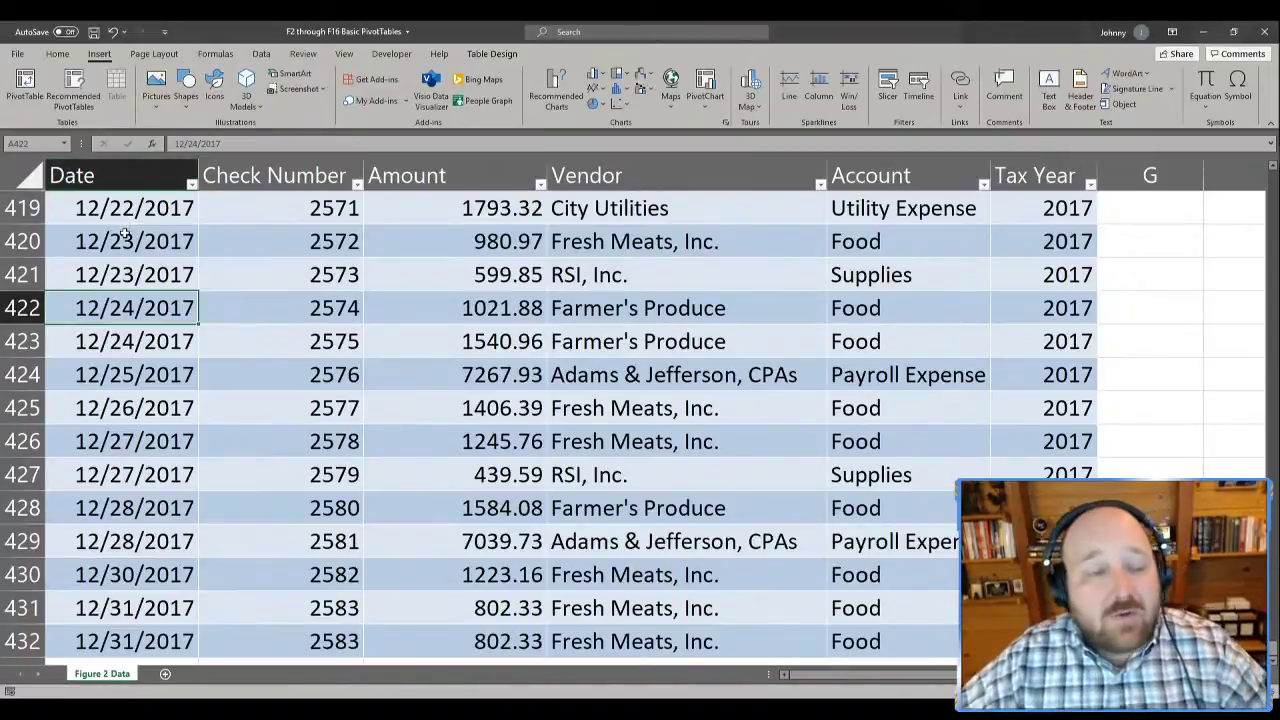
click(64, 88)
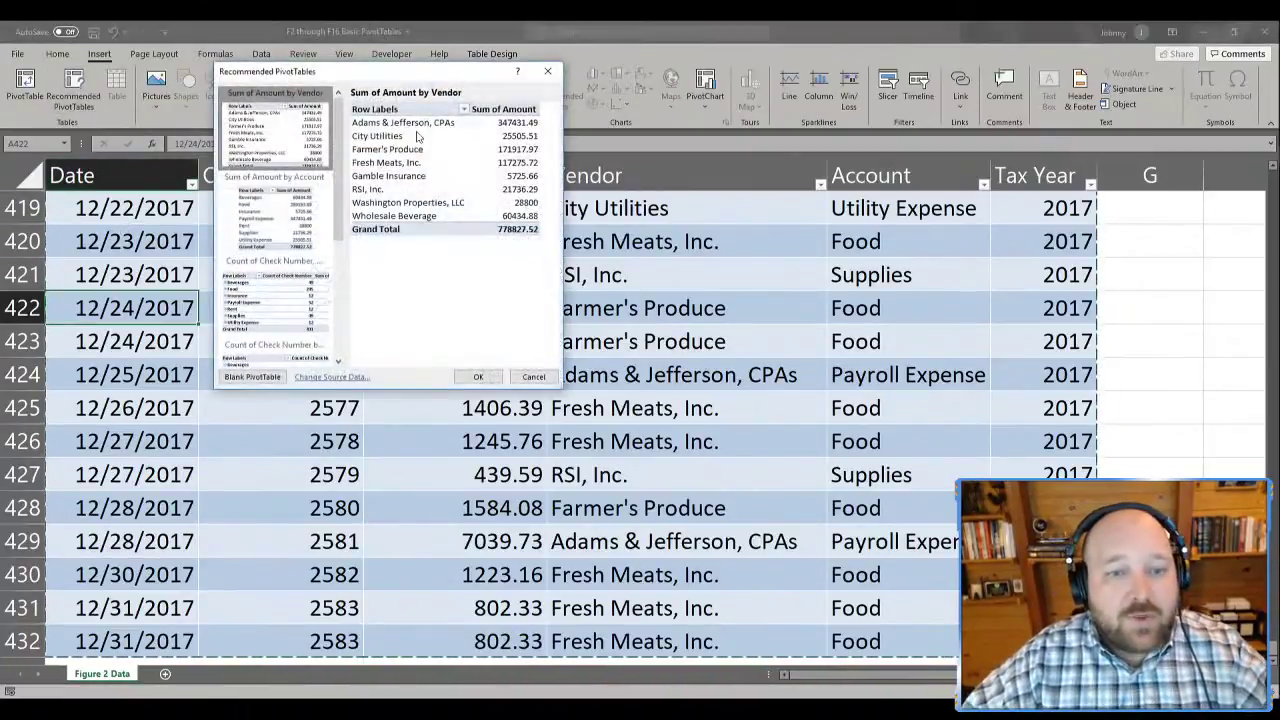
drag(333, 75, 479, 224)
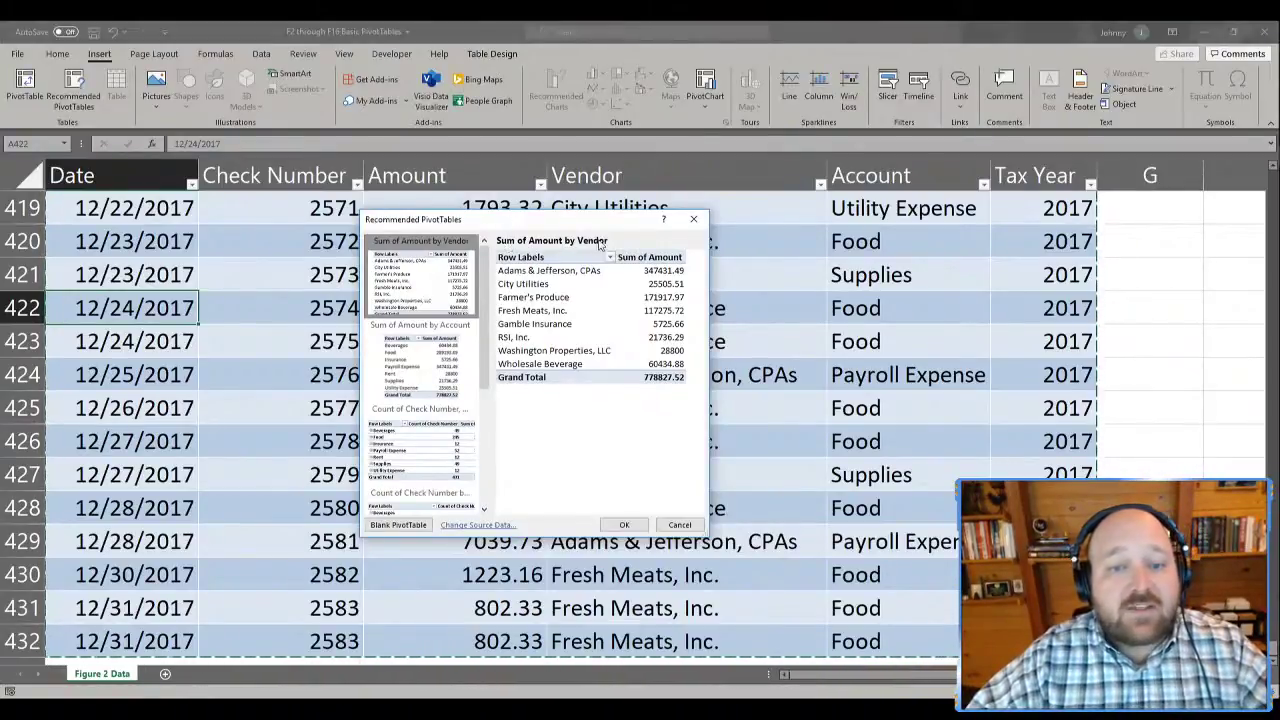
click(440, 356)
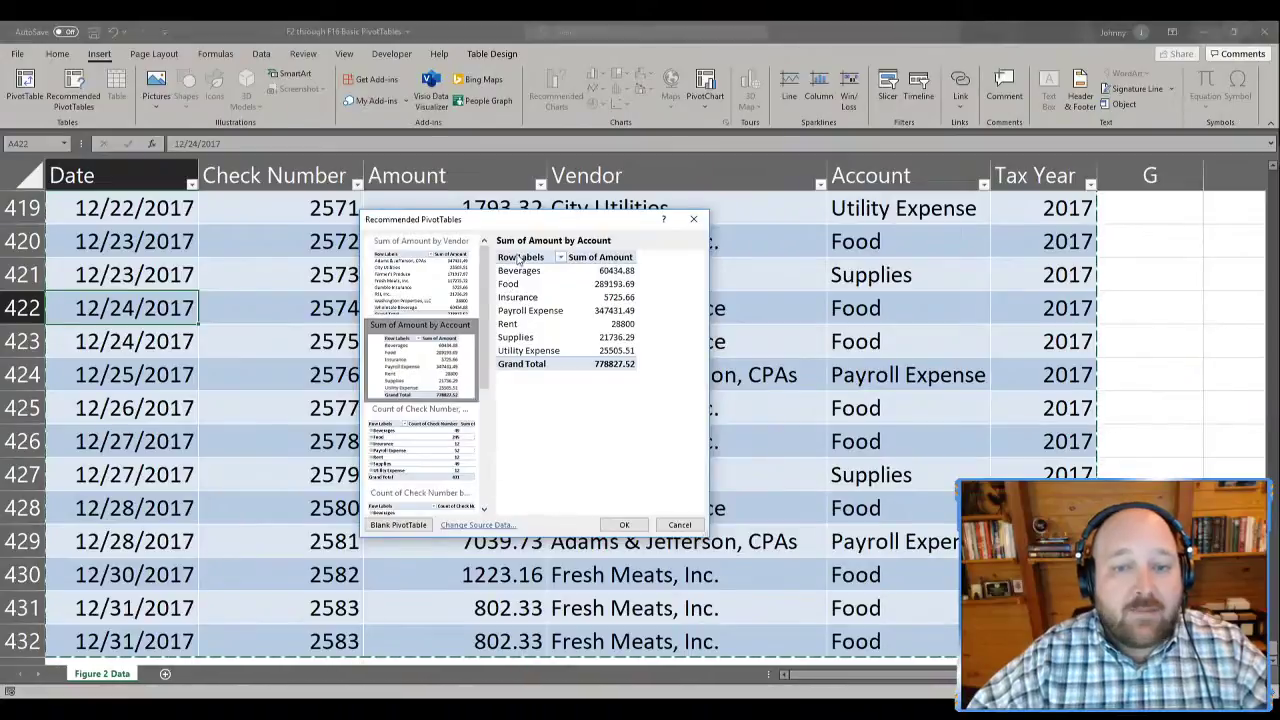
scroll(386, 400, down, 5)
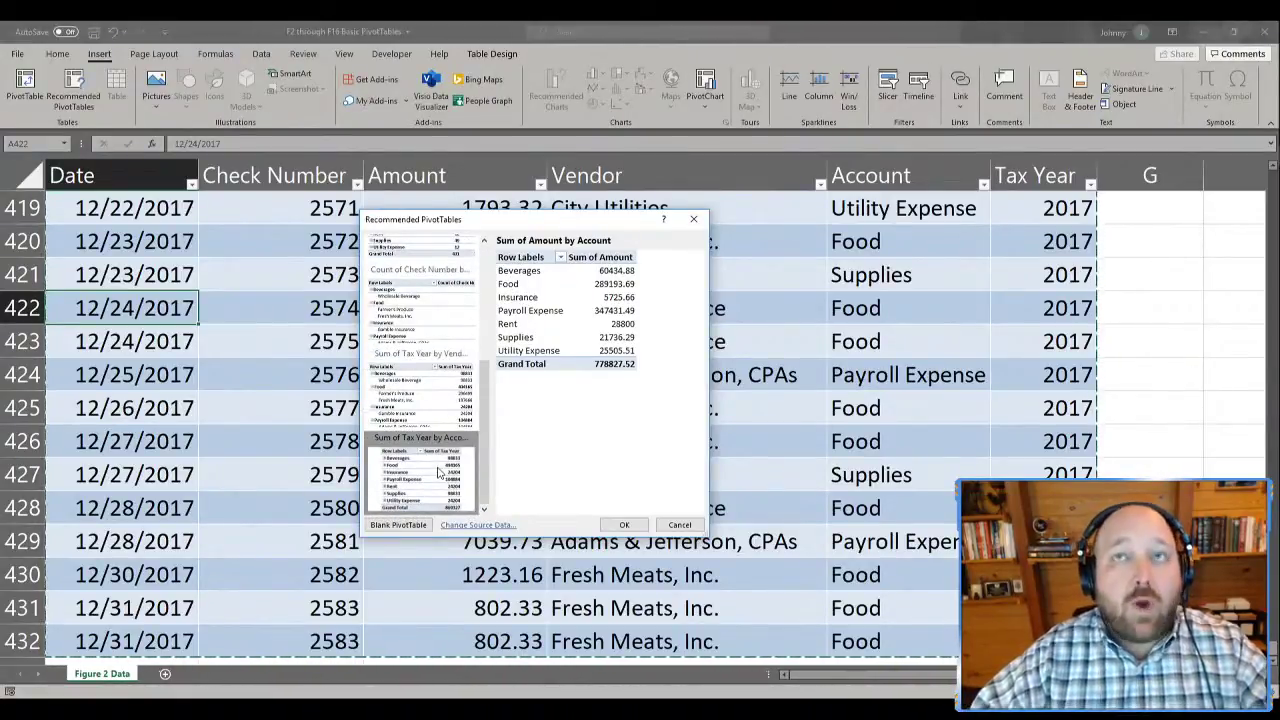
key(Escape)
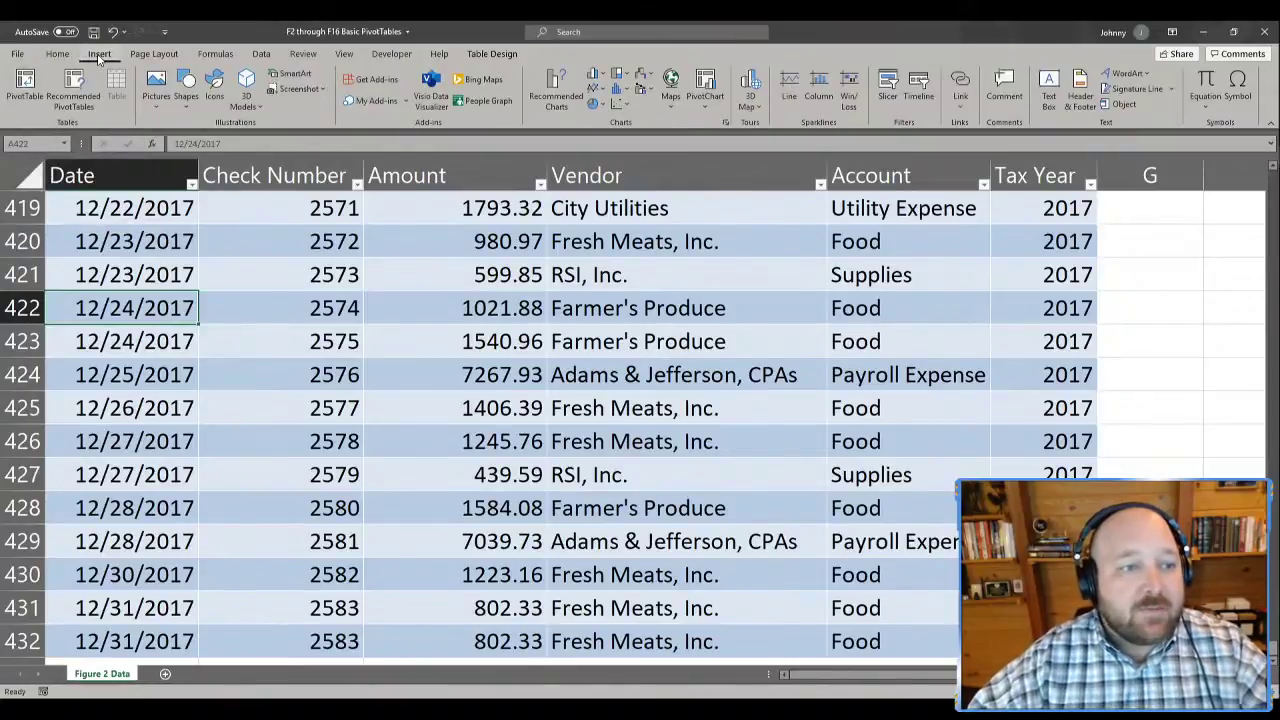
- Check which source table is proposed for a new PivotTable, without creating it
click(25, 85)
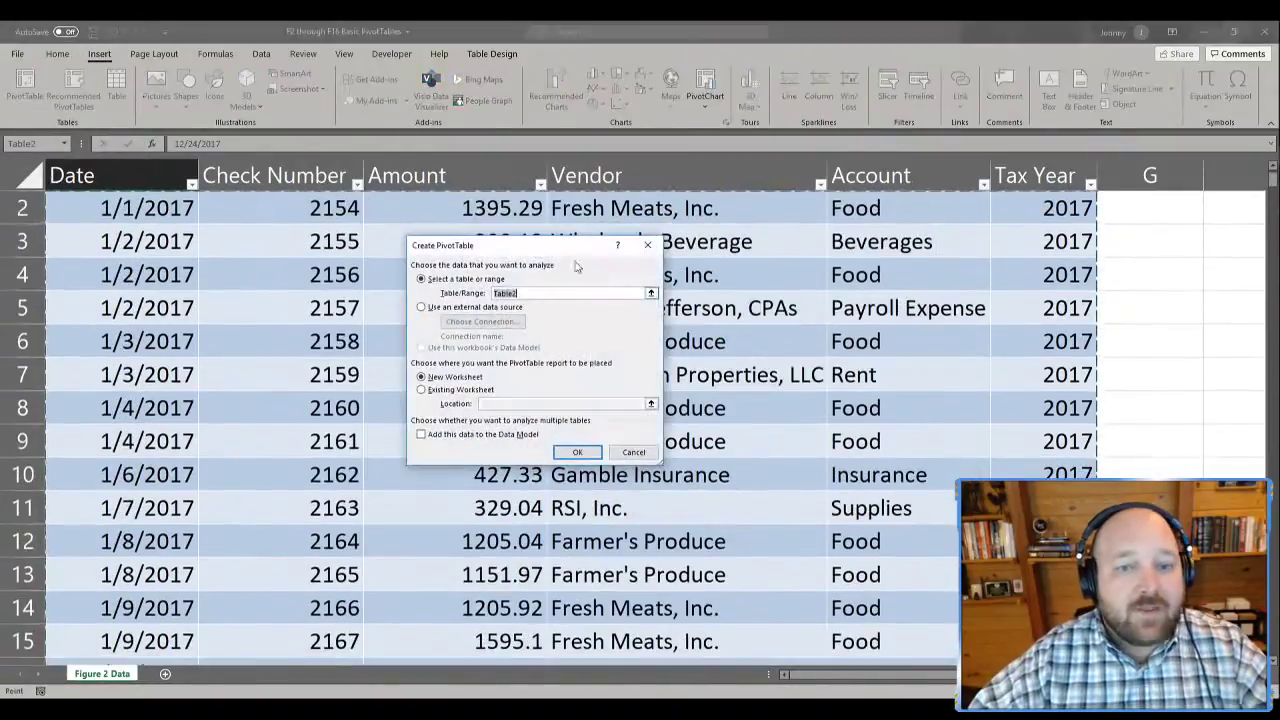
drag(494, 250, 393, 195)
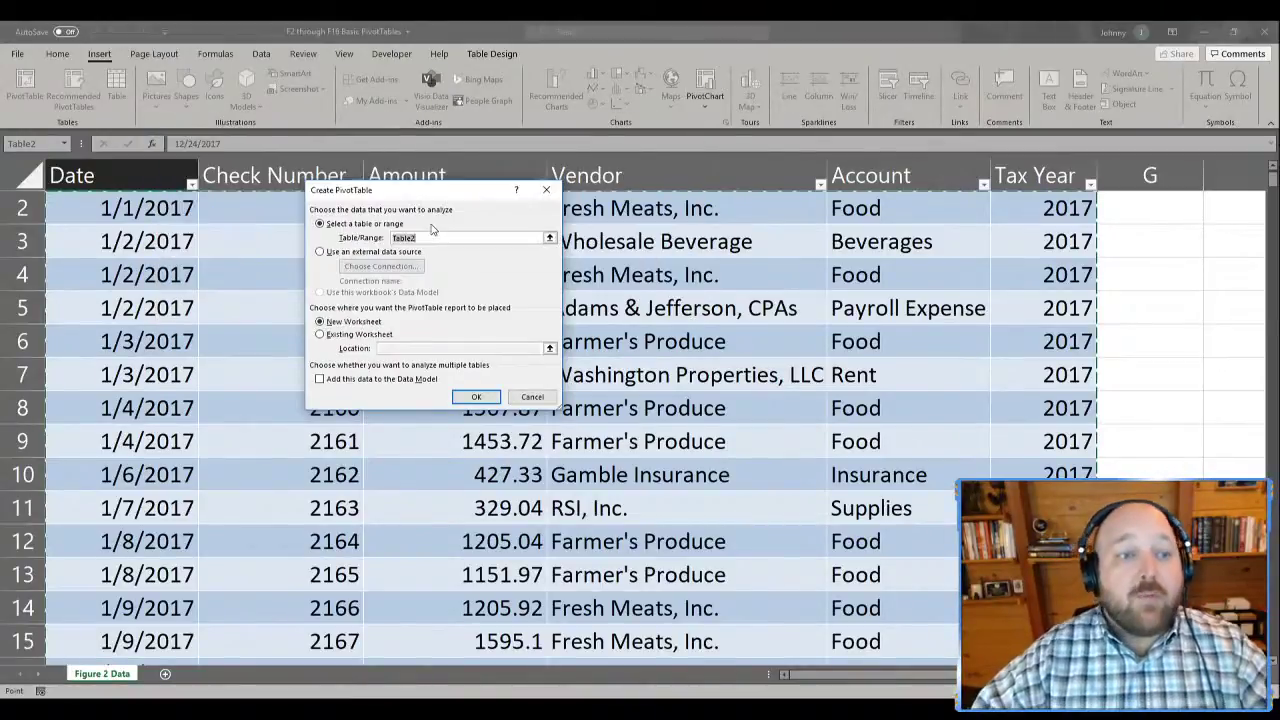
key(Escape)
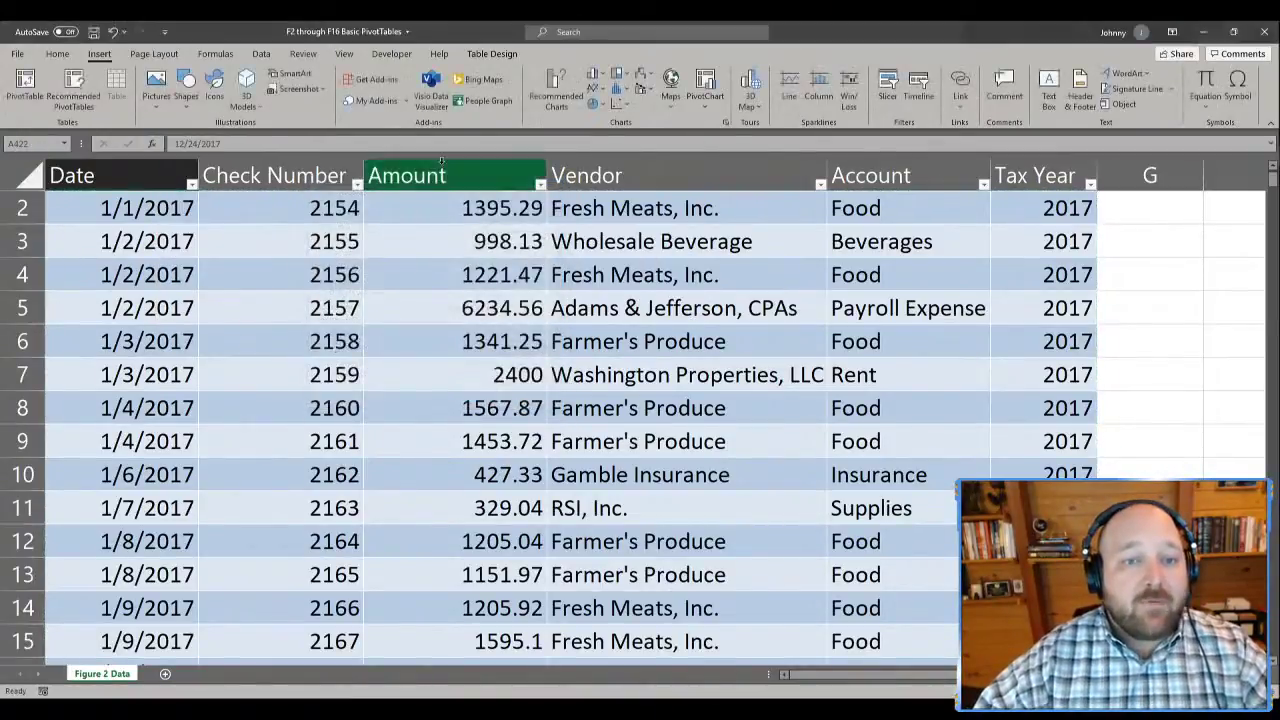
- Rename the table on the Figure 2 Data sheet as CheckRegister
click(500, 57)
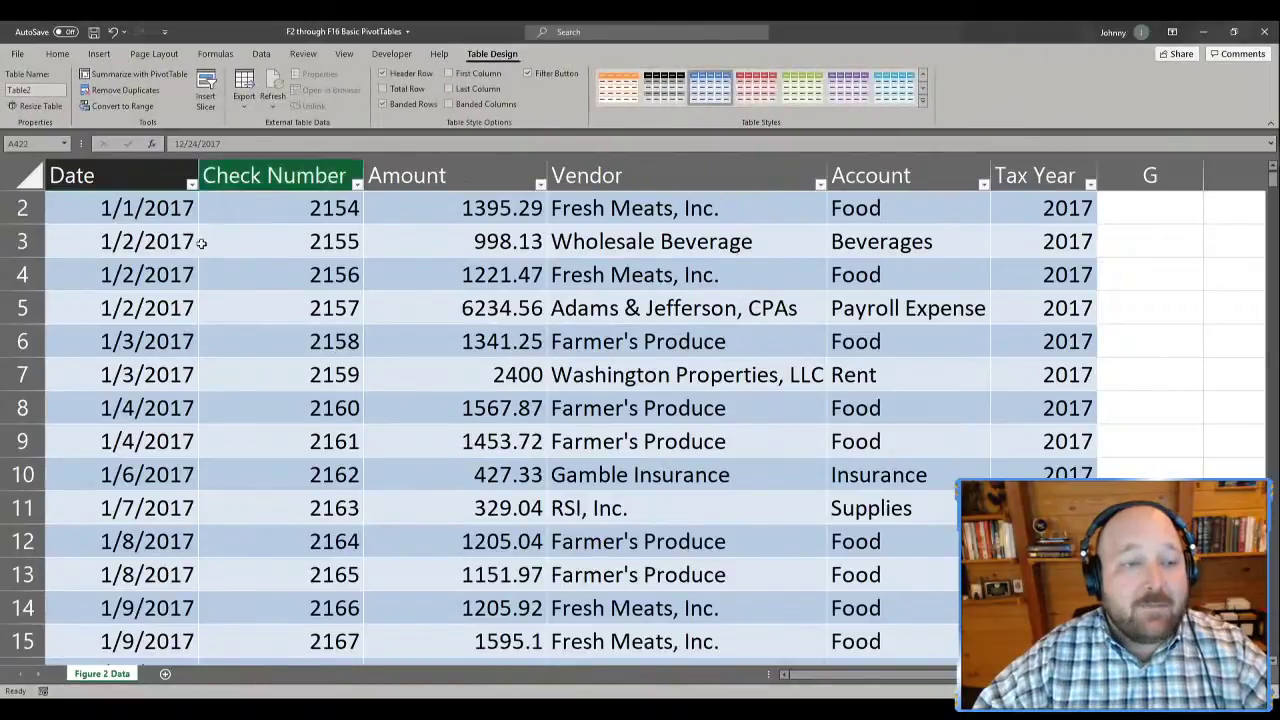
click(38, 89)
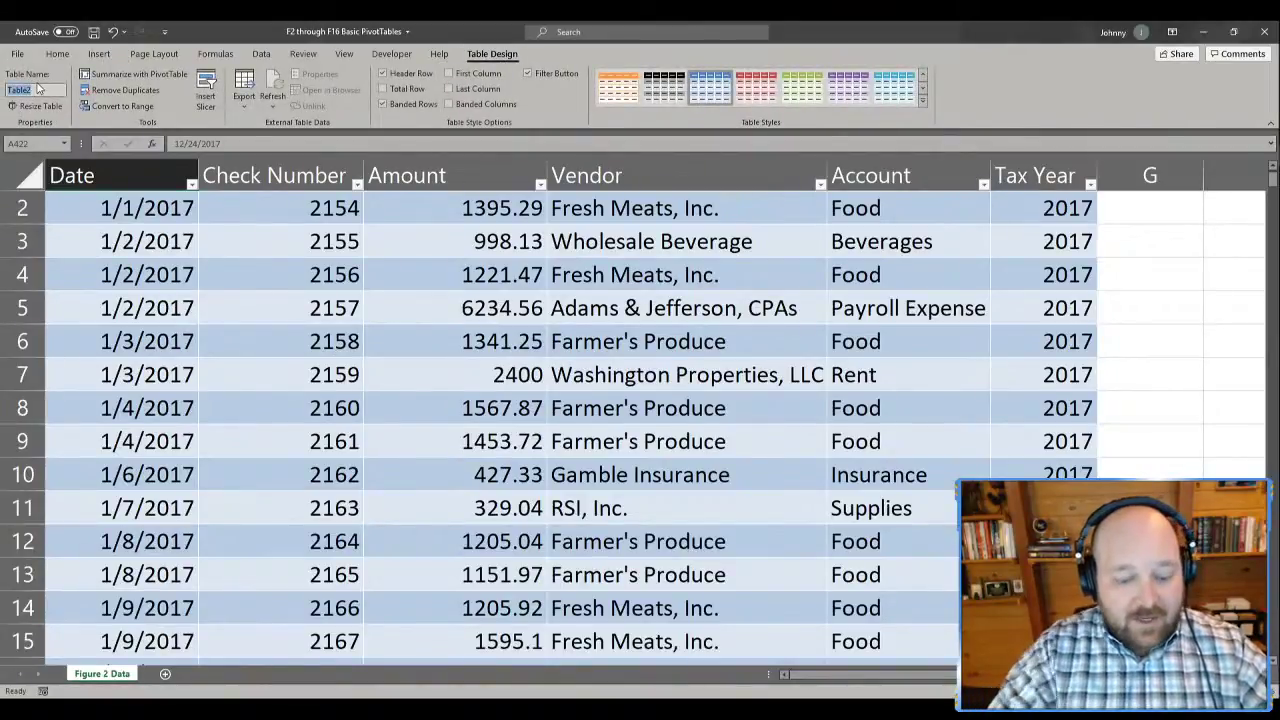
text(CheckRegister)
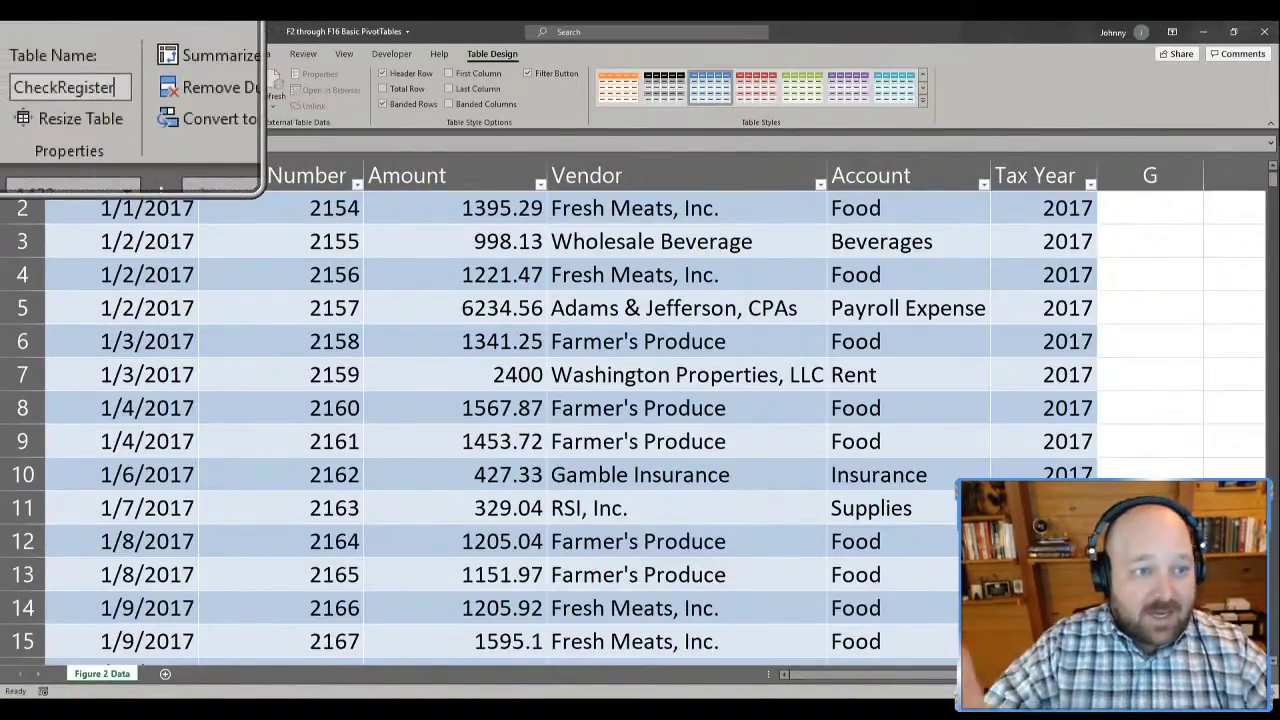
click(60, 90)
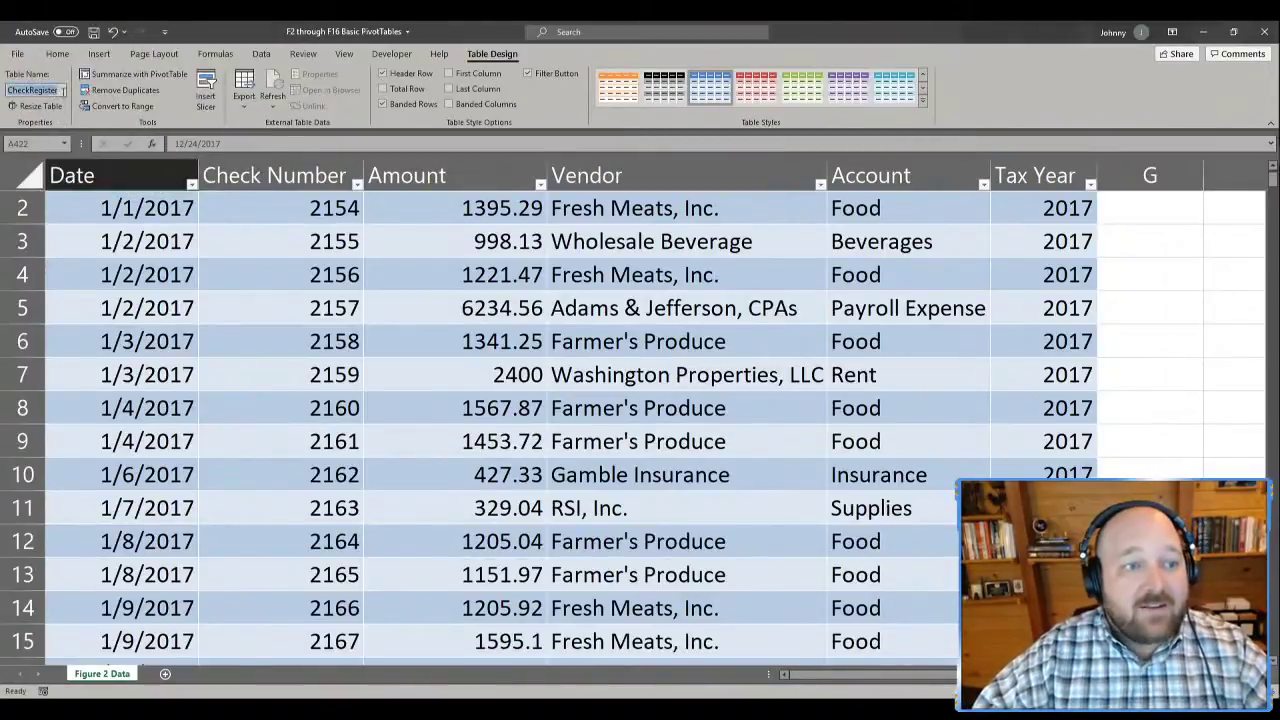
click(296, 322)
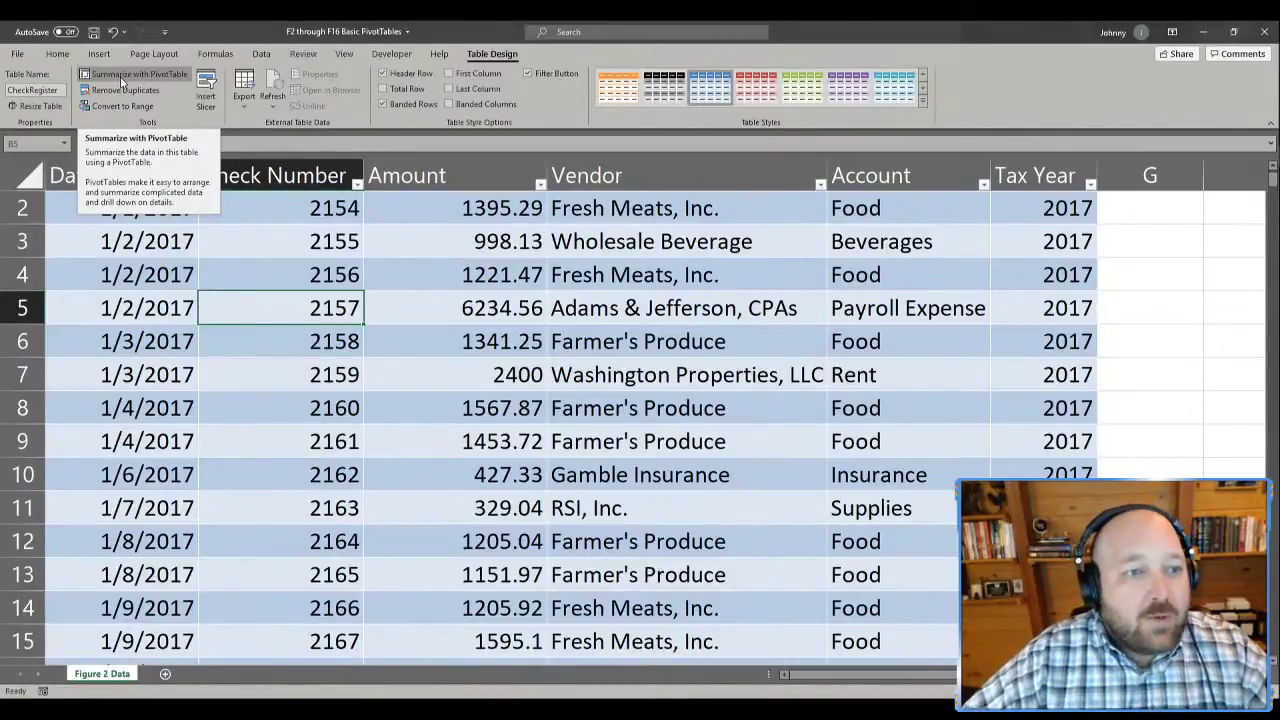
- Create a blank PivotTable from the CheckRegister table on a new worksheet
click(120, 77)
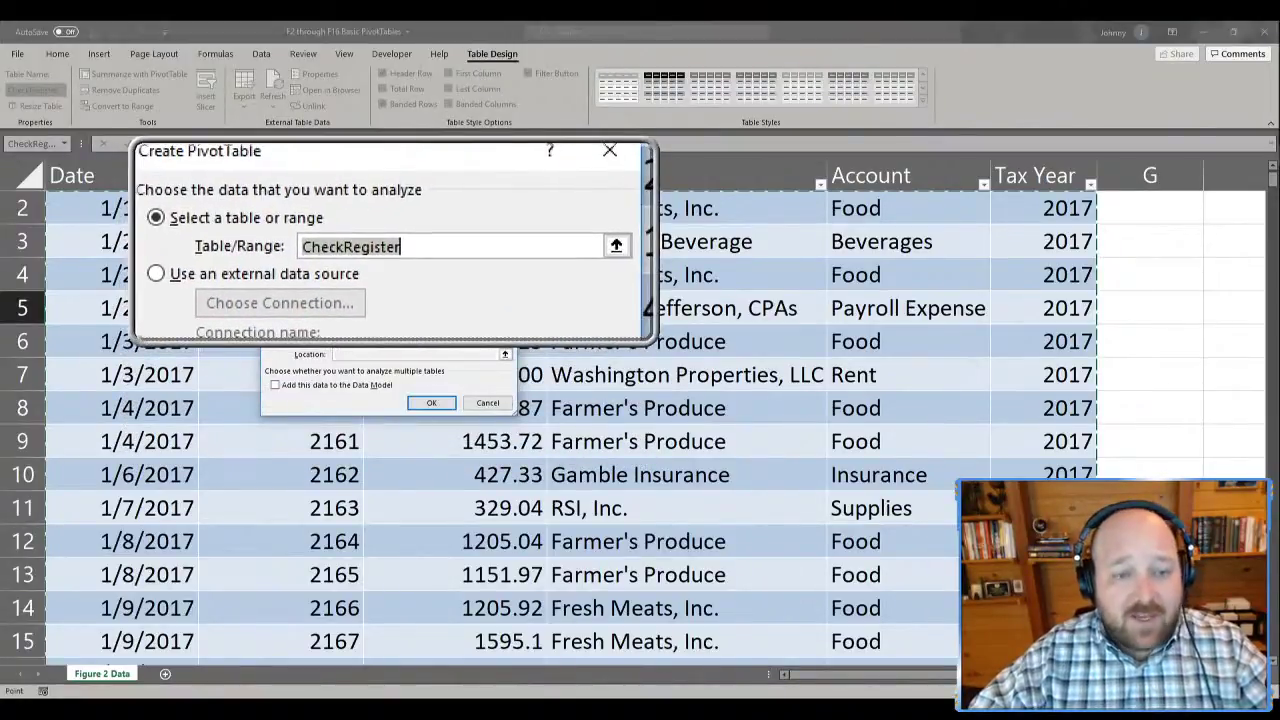
click(430, 406)
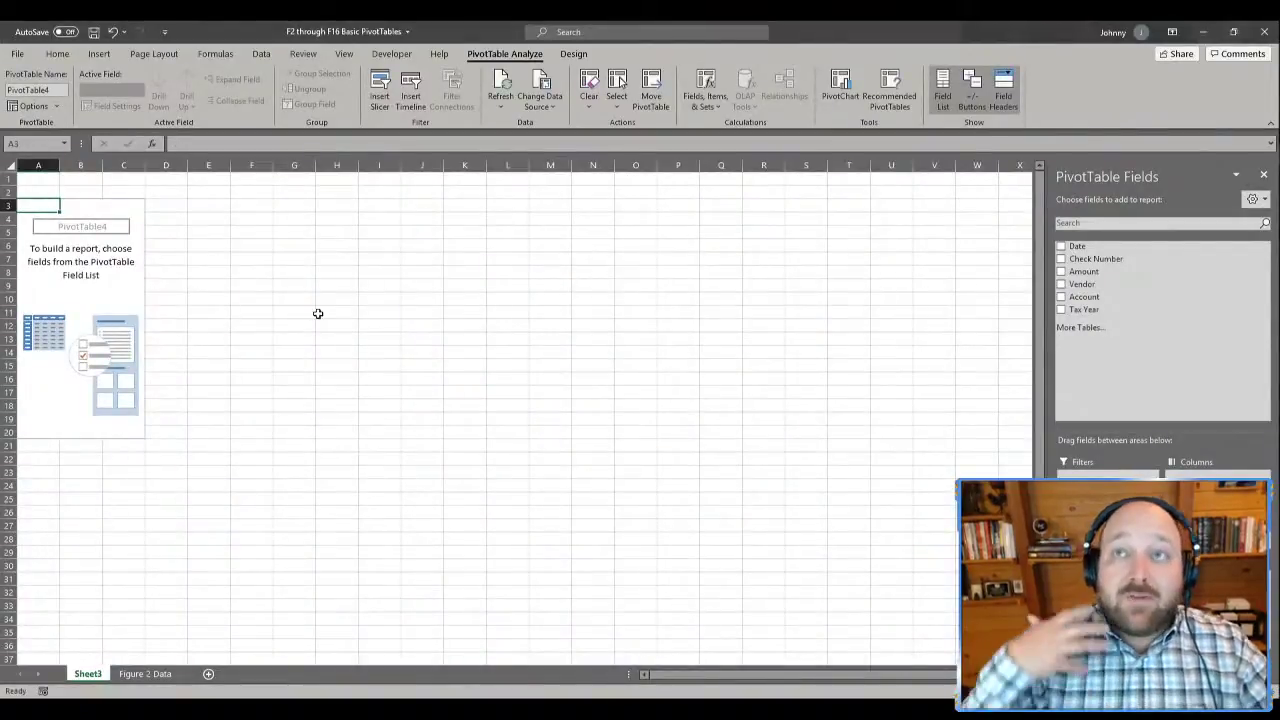
ctrl+scroll(318, 314, up, 6)
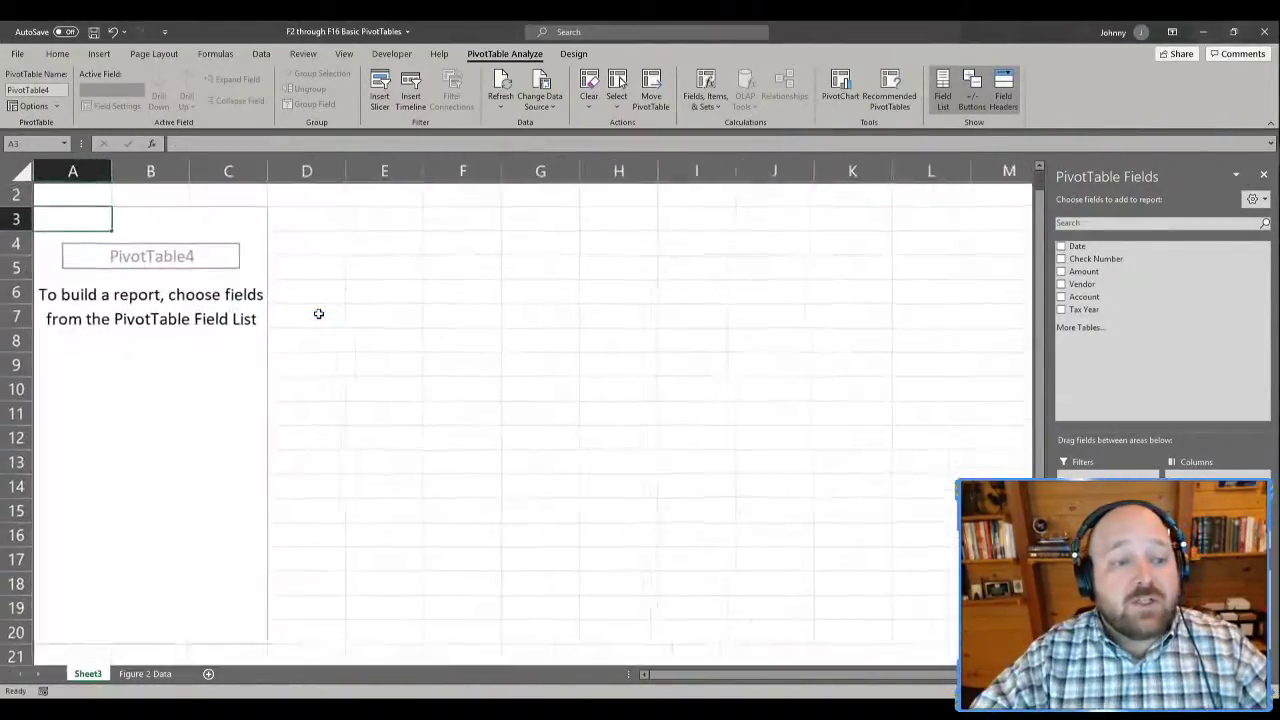